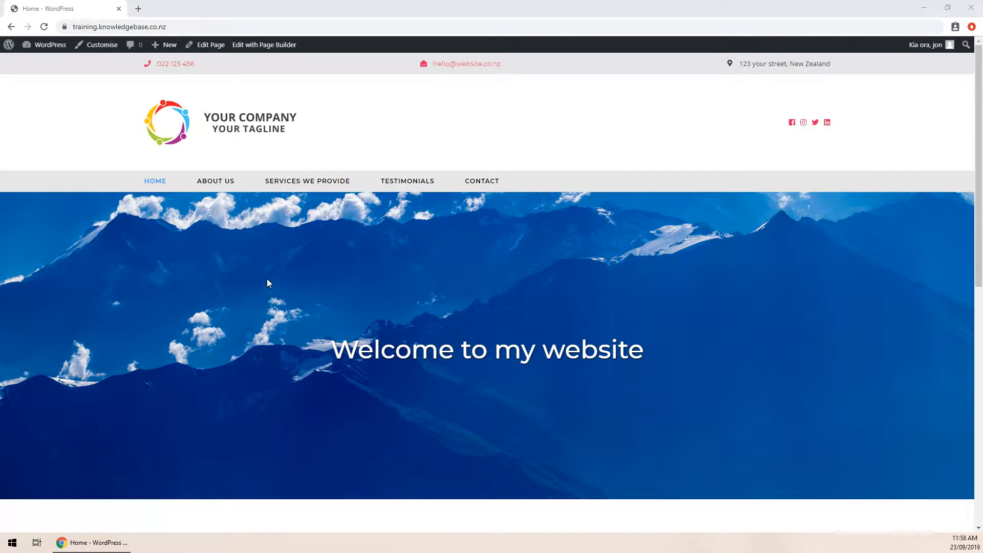
# - Open the website's Home page for editing with the page builder
pyautogui.rightClick(255, 45)
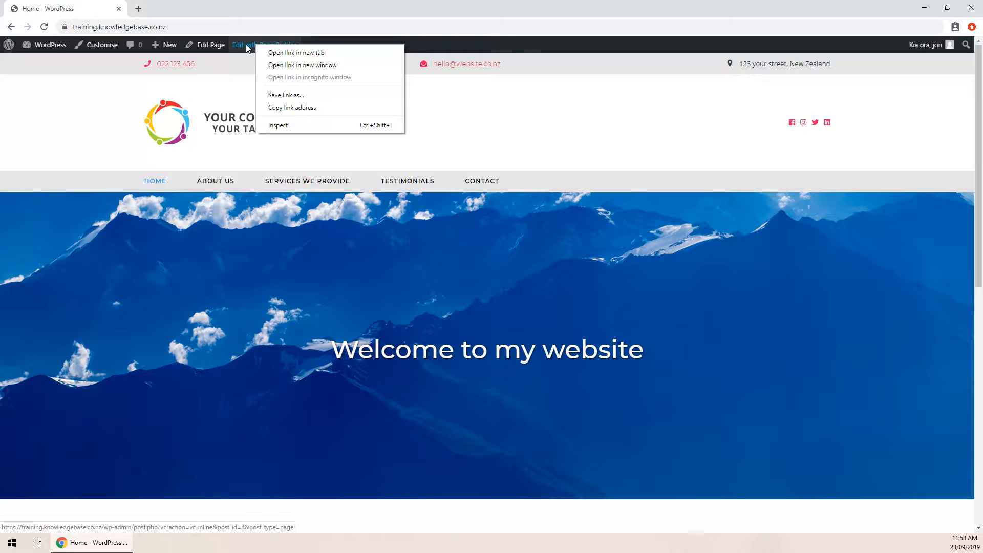
pyautogui.click(241, 48)
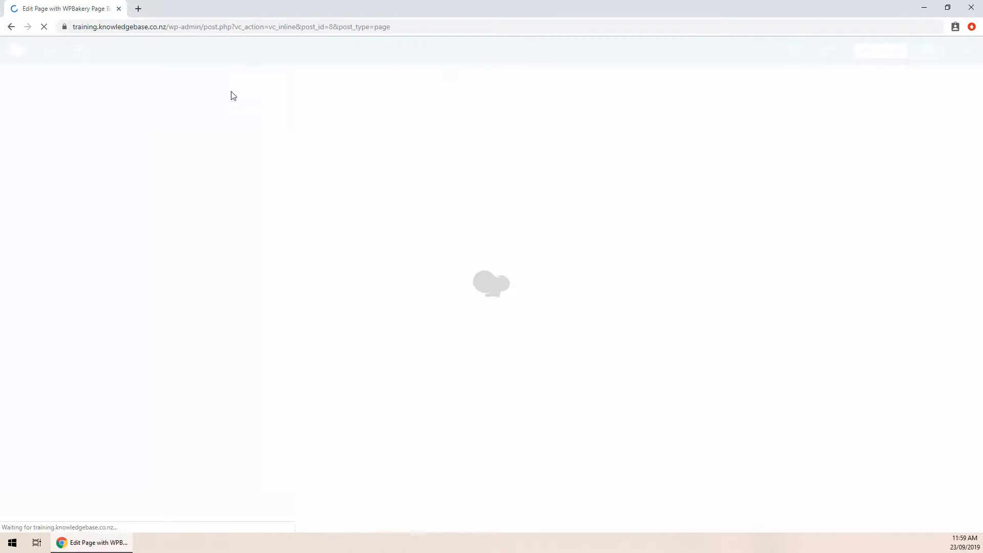
# - Examine how the Home page is structured into rows, columns and elements, from the hero banner to the image-and-text row
pyautogui.scroll(-3, 167, 213)
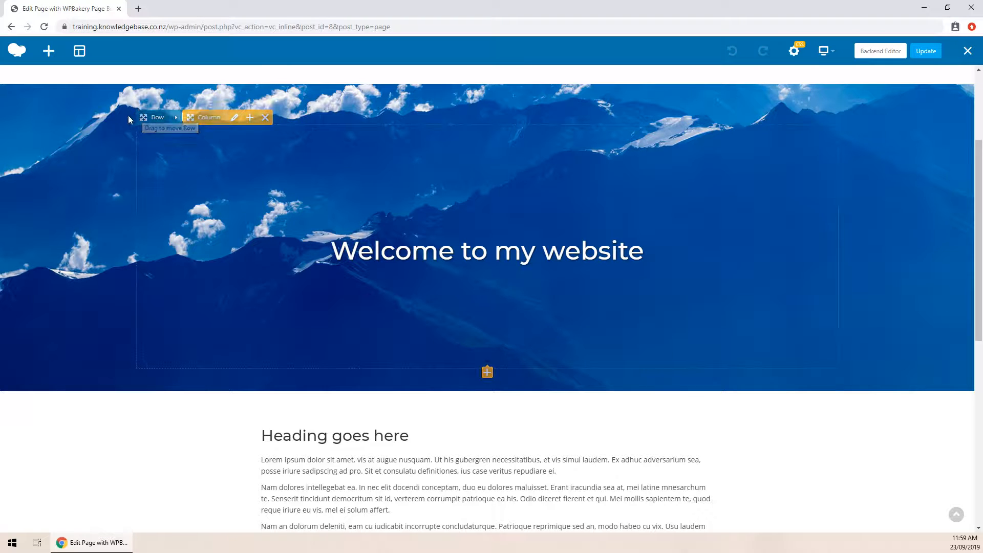
pyautogui.scroll(-4, 145, 125)
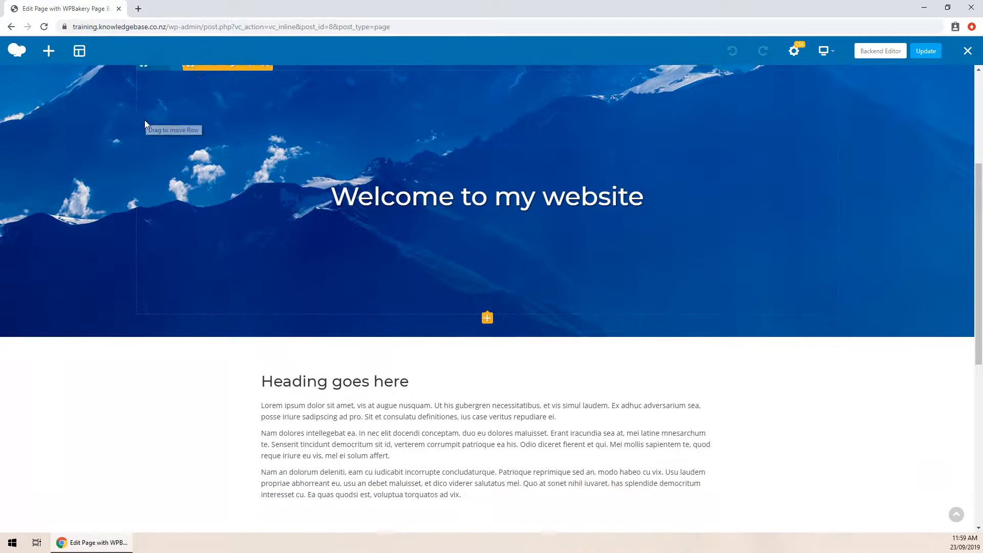
pyautogui.scroll(-1, 125, 205)
pyautogui.scroll(5, 126, 212)
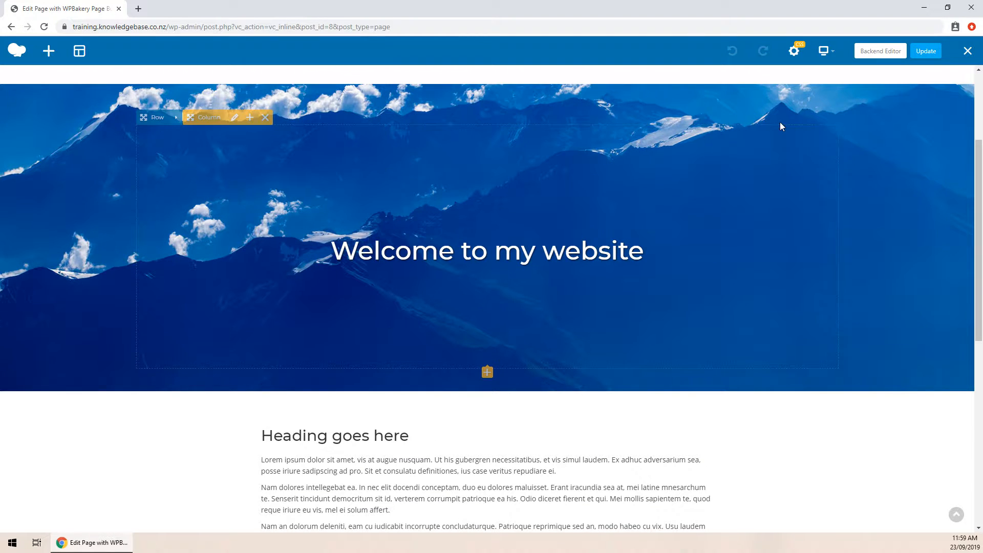
pyautogui.scroll(-1, 296, 175)
pyautogui.scroll(3, 296, 174)
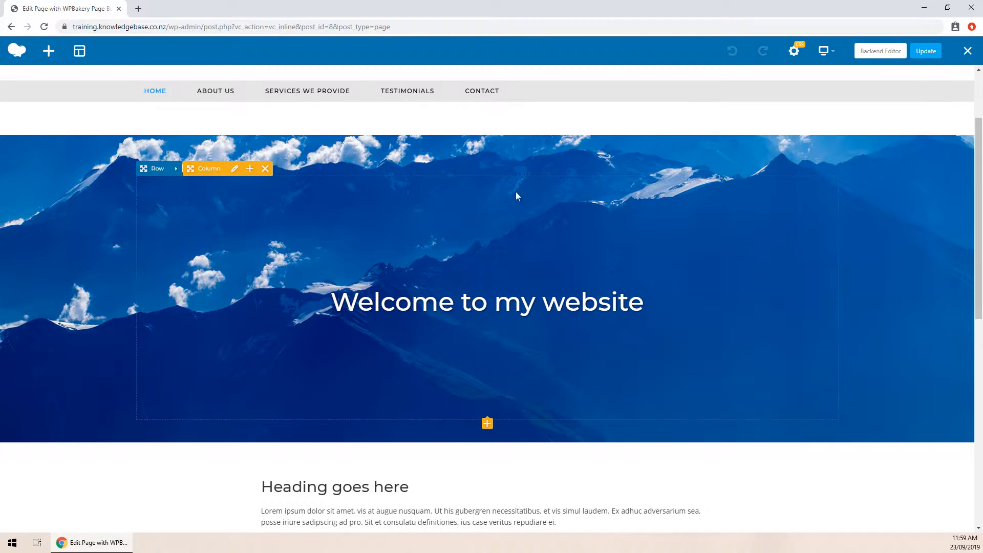
pyautogui.scroll(-1, 183, 251)
pyautogui.scroll(-2, 183, 250)
pyautogui.scroll(2, 173, 244)
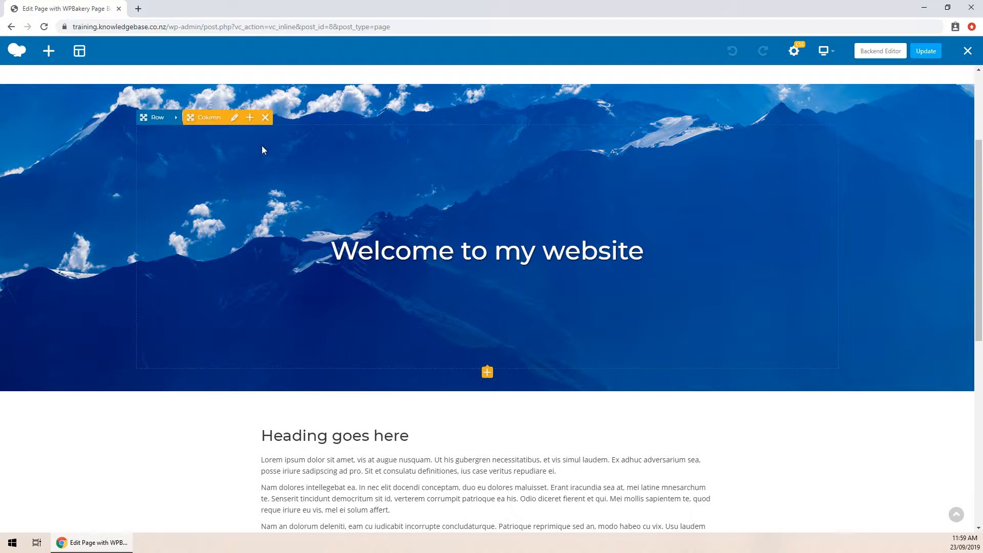
pyautogui.scroll(-8, 307, 142)
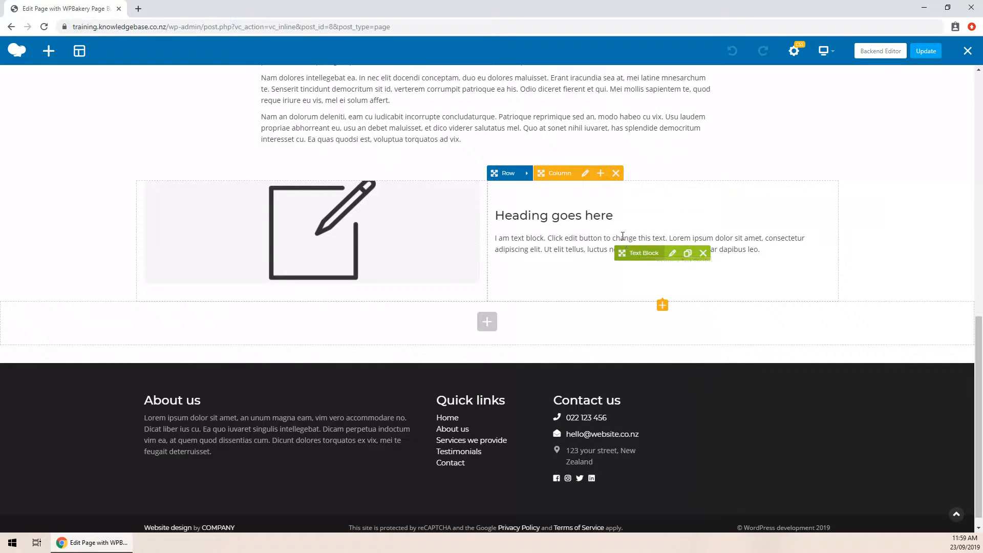
pyautogui.scroll(1, 538, 330)
pyautogui.scroll(1, 538, 335)
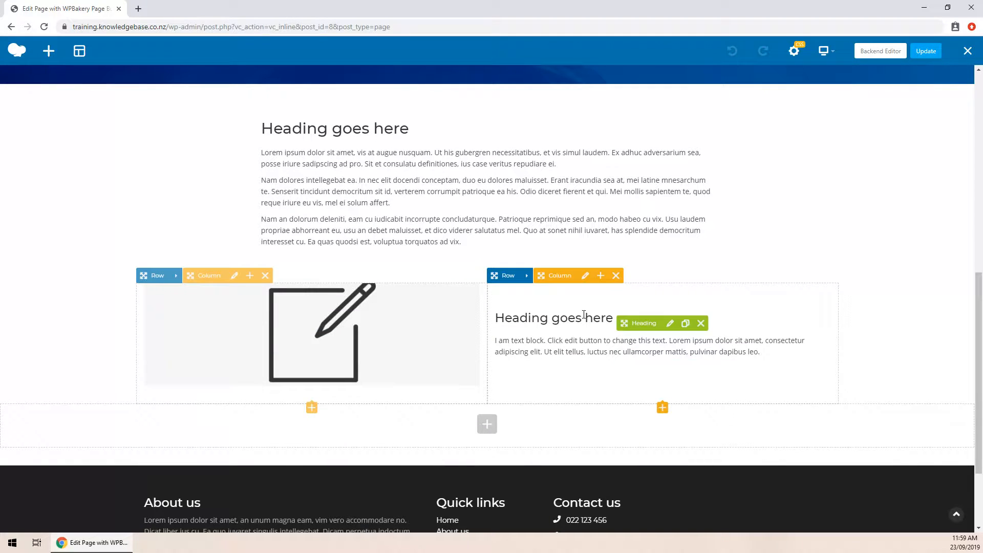
# - Move the heading beside the image above the image, into the upper text row, and back above its own text block
pyautogui.scroll(-1, 582, 250)
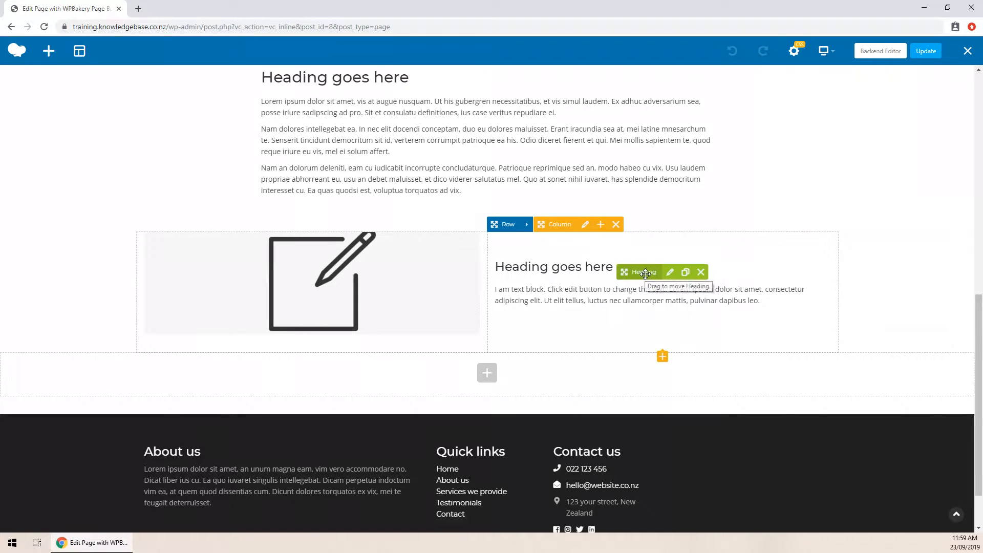
pyautogui.moveTo(635, 272); pyautogui.dragTo(292, 245)
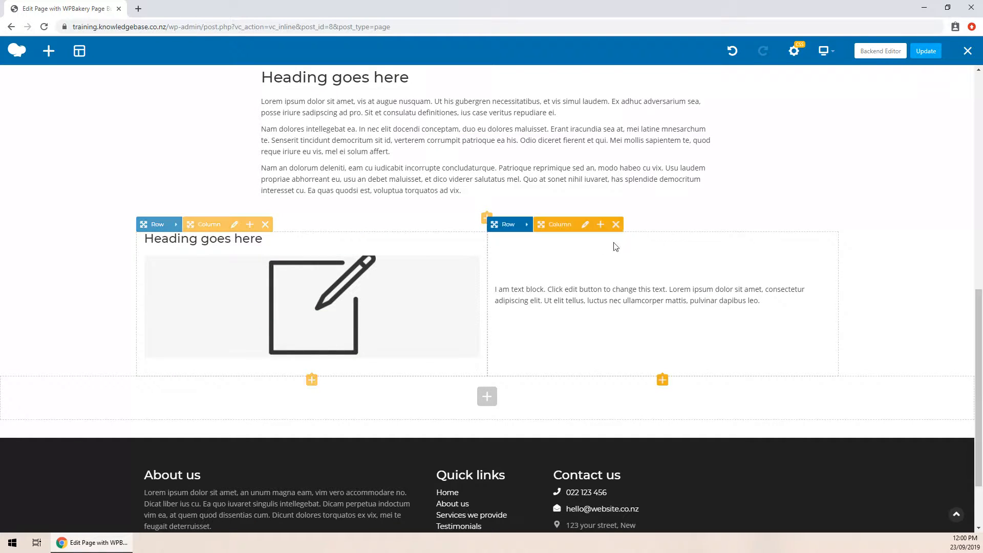
pyautogui.scroll(1, 107, 355)
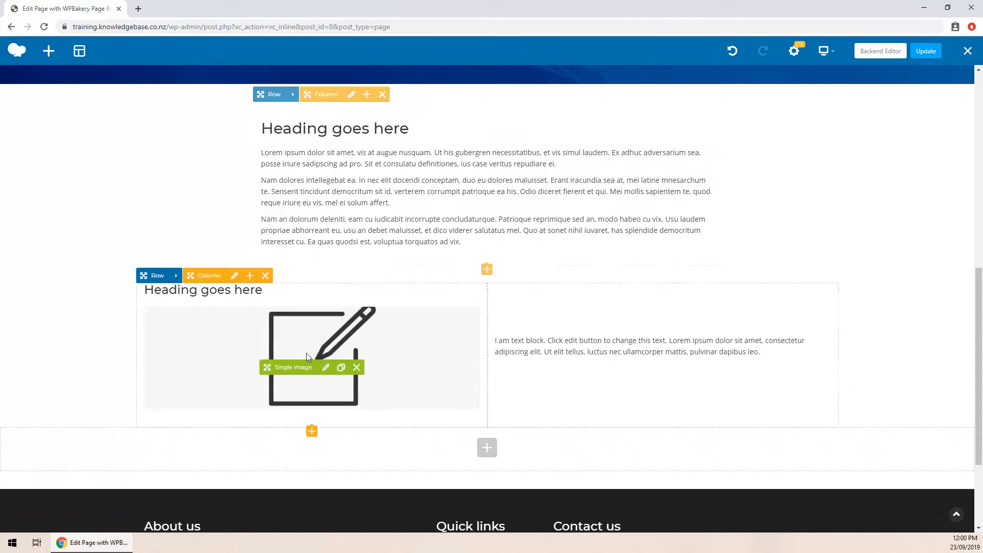
pyautogui.moveTo(267, 293); pyautogui.dragTo(356, 263)
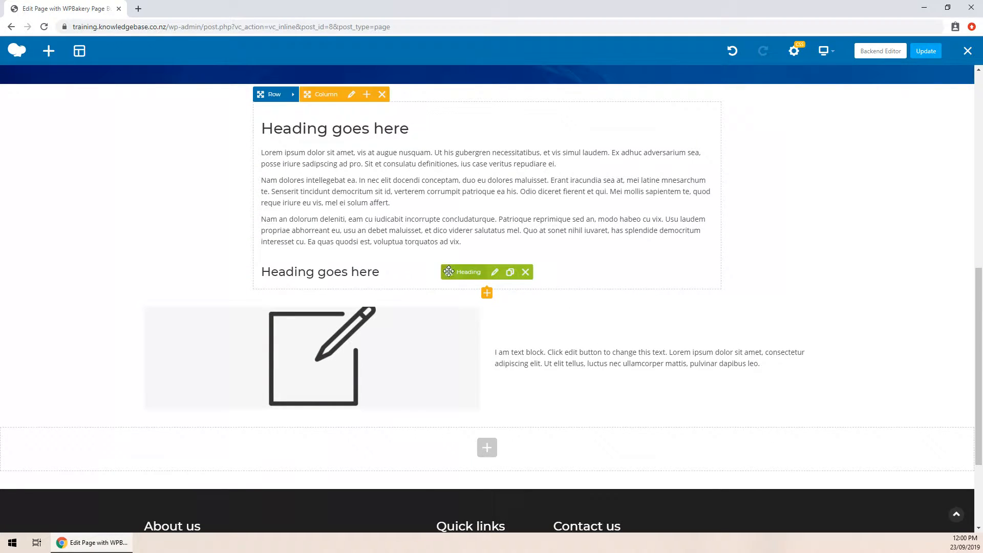
pyautogui.moveTo(448, 271); pyautogui.dragTo(571, 312)
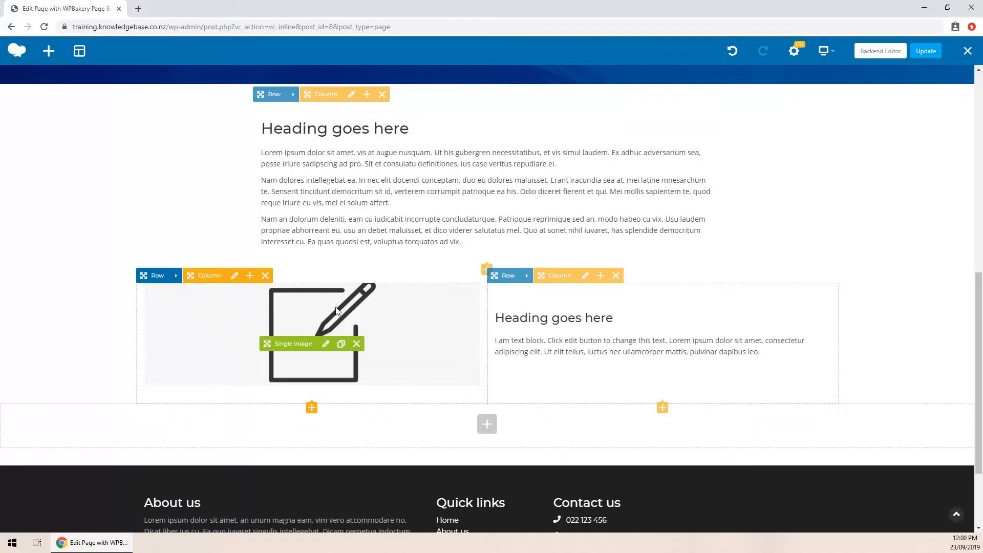
# - Reorder the lower row's columns so the heading-and-text column sits to the left of the image column
pyautogui.moveTo(557, 275); pyautogui.dragTo(125, 298)
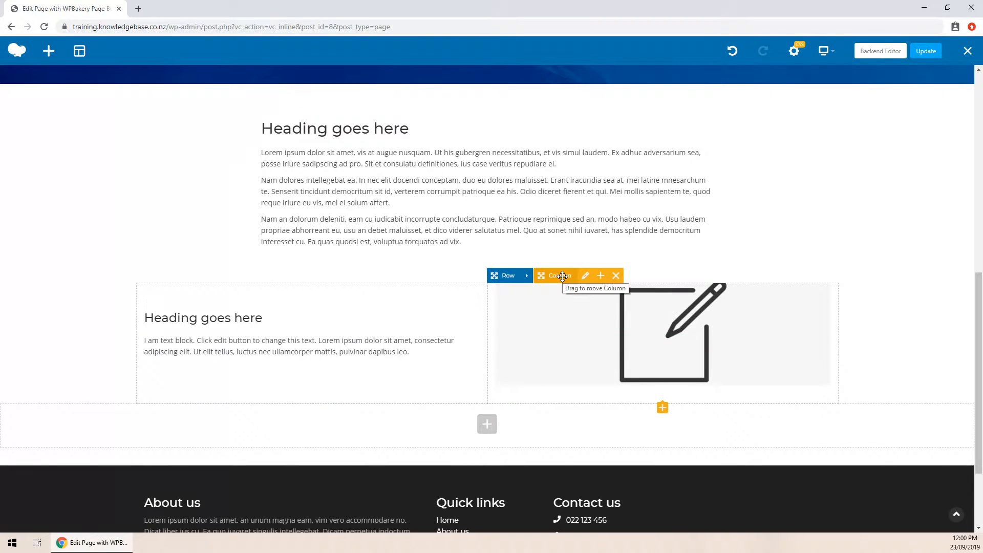
pyautogui.moveTo(562, 276); pyautogui.dragTo(116, 295)
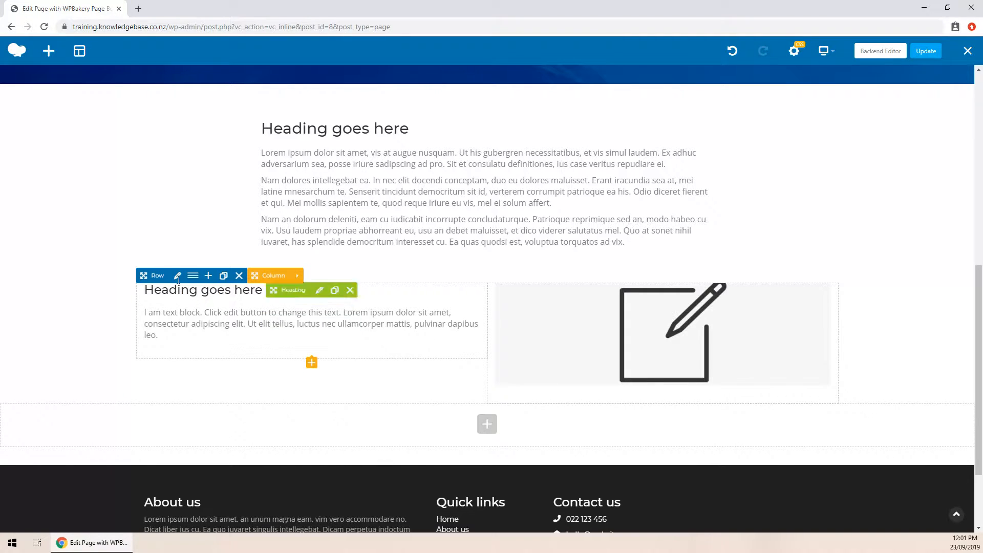
# - Set the background colour of the image-and-text row to light grey #d8d8d8 in its design options and save
pyautogui.click(177, 277)
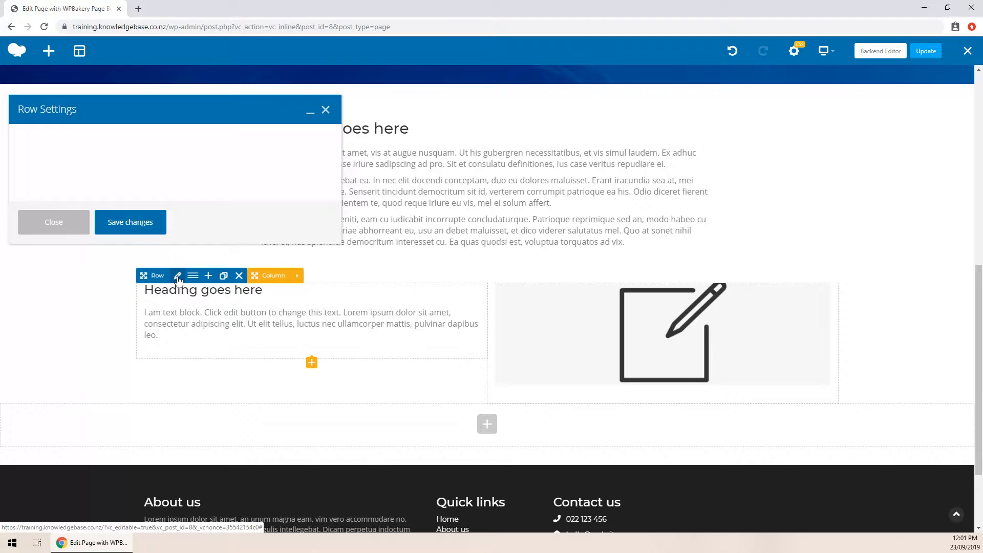
pyautogui.moveTo(176, 109); pyautogui.dragTo(606, 106)
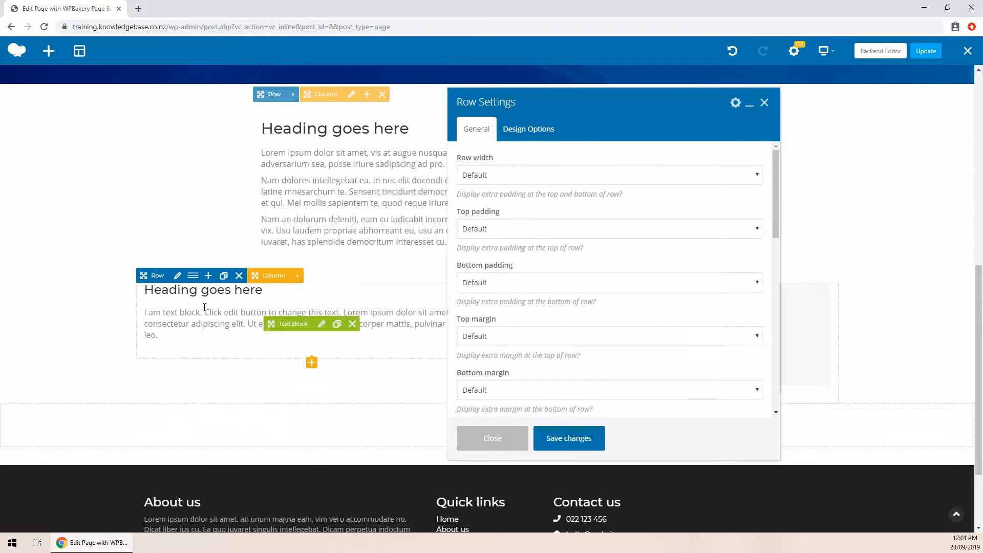
pyautogui.click(536, 132)
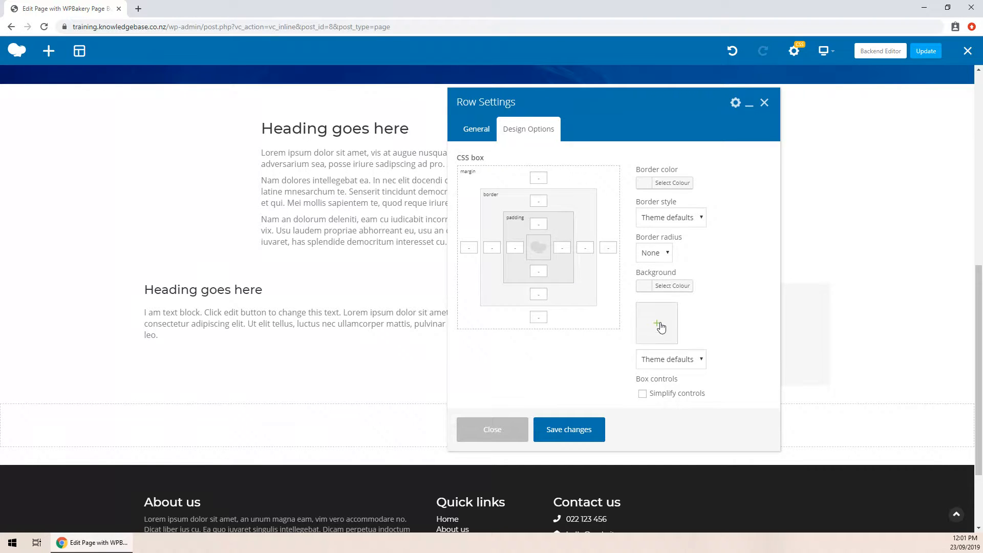
pyautogui.click(670, 287)
pyautogui.scroll(-1, 612, 265)
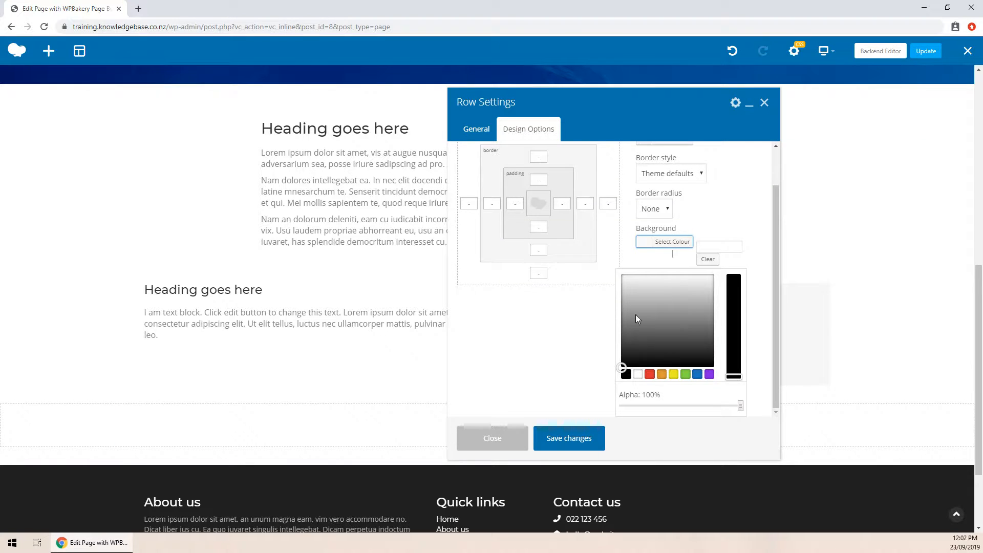
pyautogui.moveTo(637, 318); pyautogui.dragTo(626, 288)
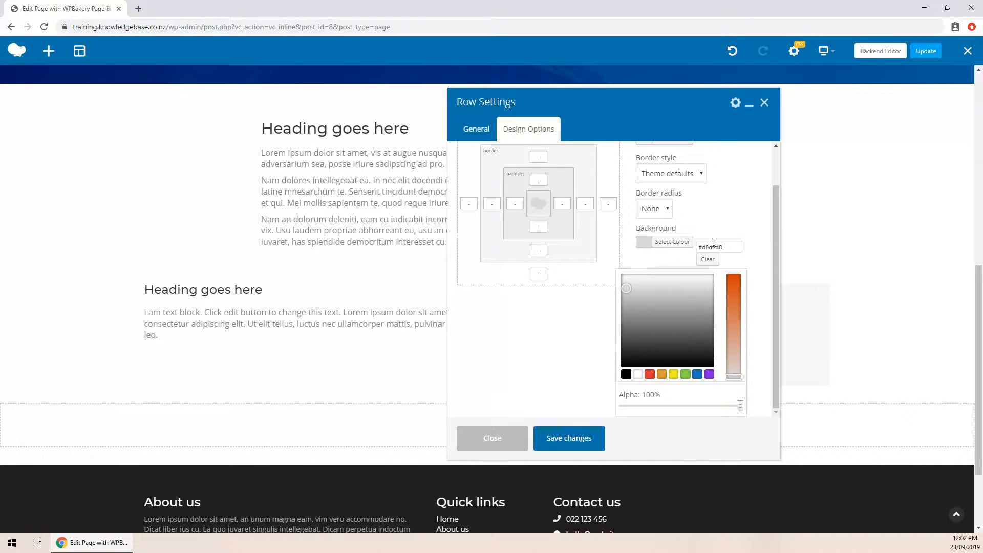
pyautogui.click(597, 365)
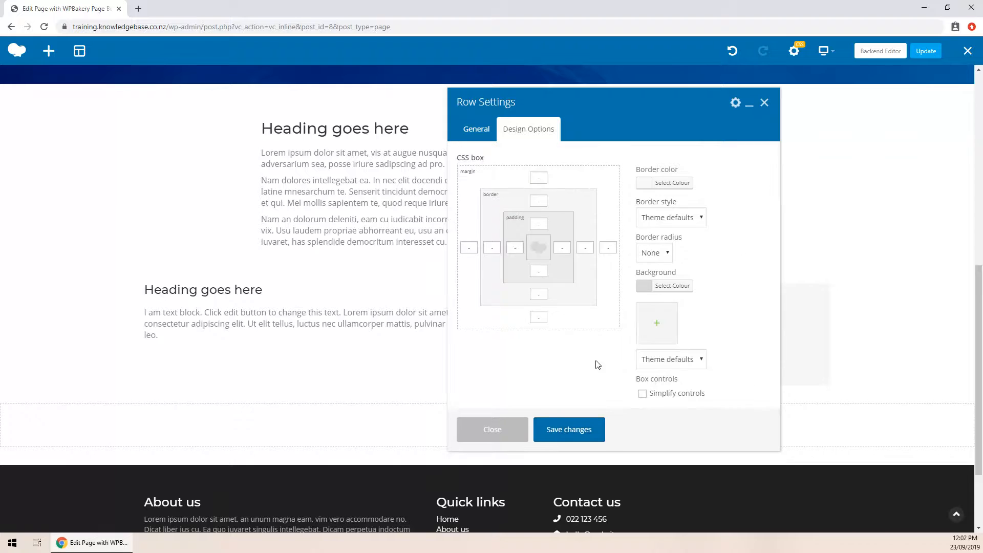
pyautogui.click(570, 430)
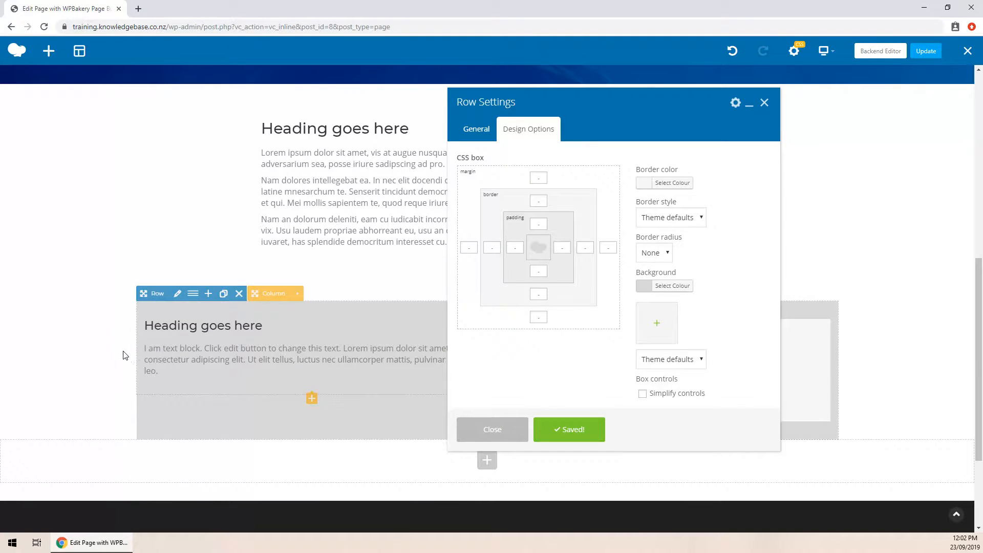
# - Apply hero.jpg from the media library as the row's background image, save, and remove it again with the removal saved
pyautogui.click(658, 325)
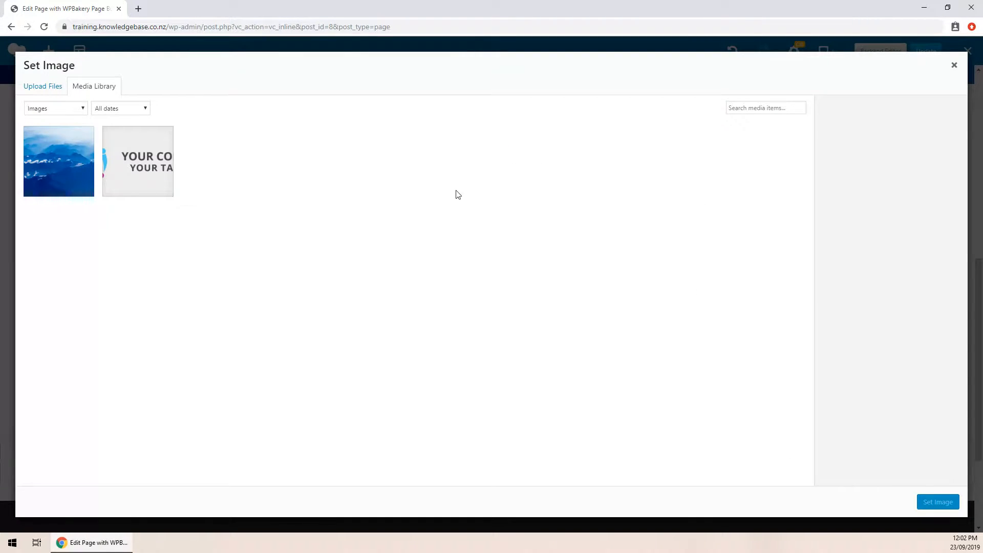
pyautogui.click(68, 165)
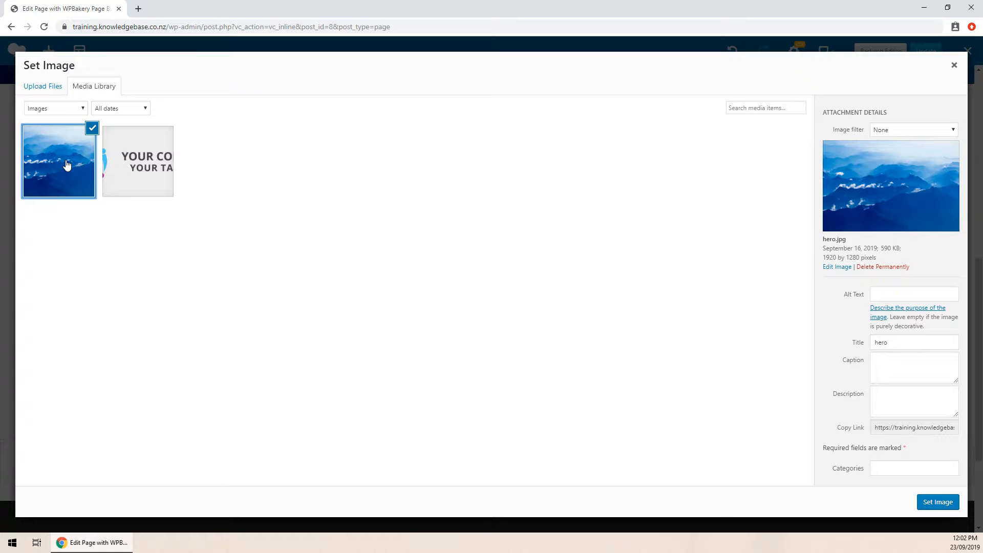
pyautogui.click(944, 504)
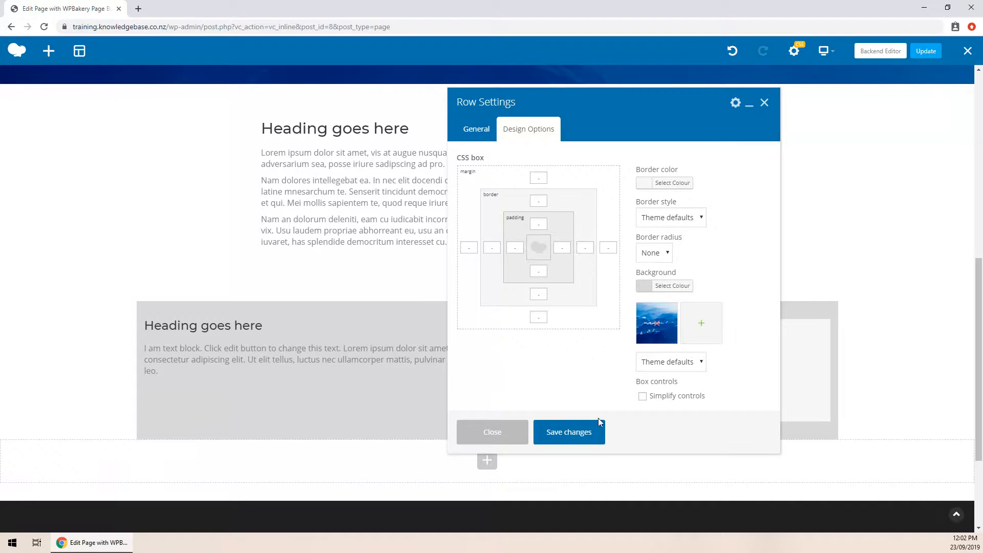
pyautogui.click(581, 433)
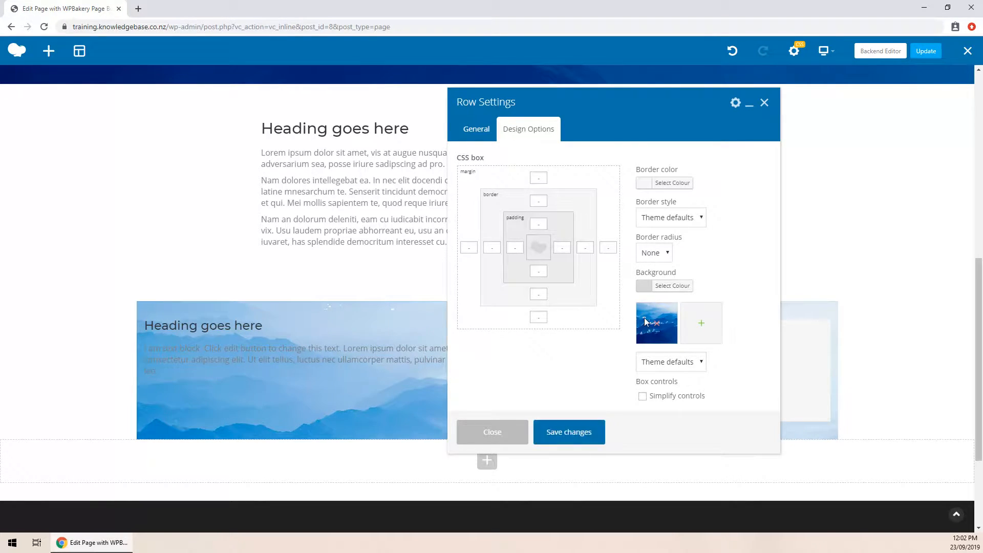
pyautogui.click(658, 327)
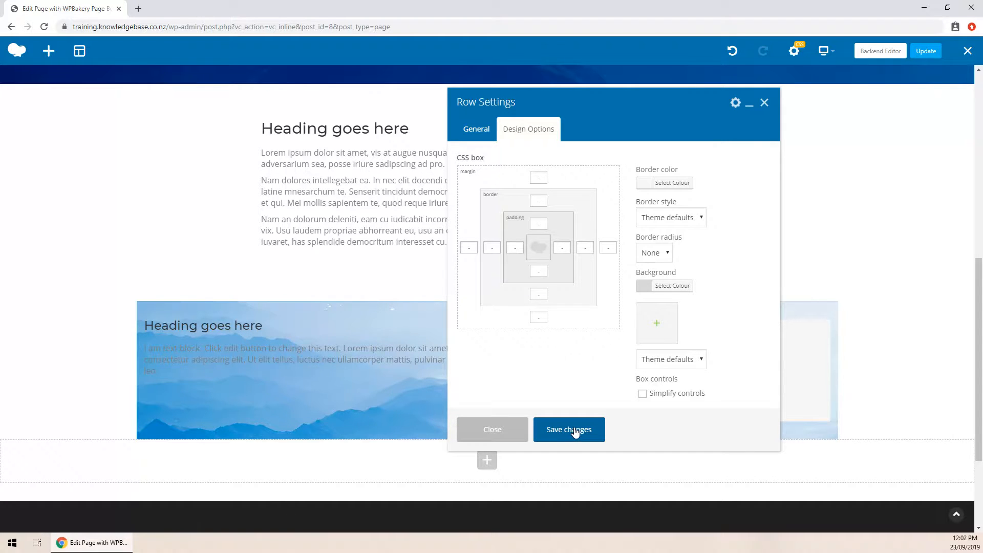
pyautogui.click(575, 430)
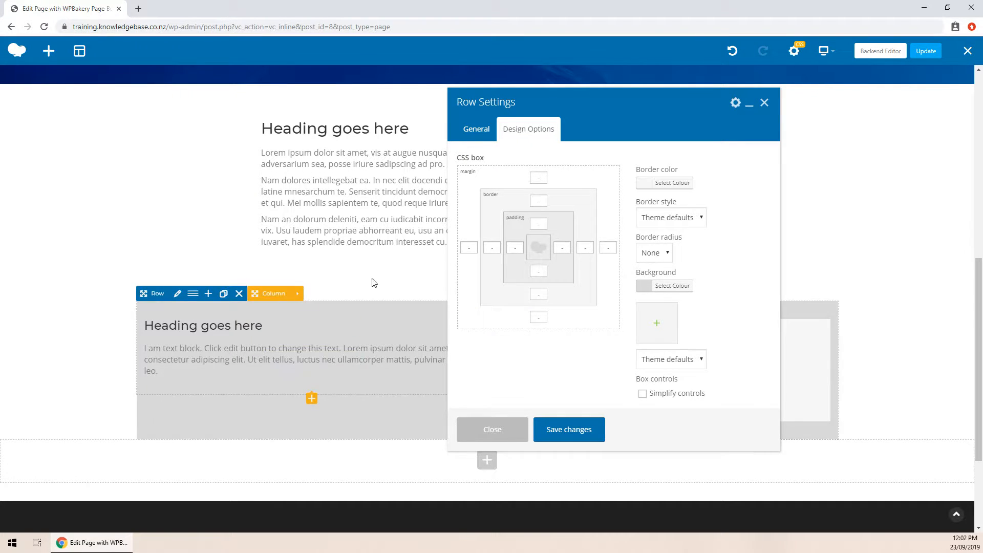
# - Set the row width of the image-and-text row to Full width background and save the row settings
pyautogui.click(480, 131)
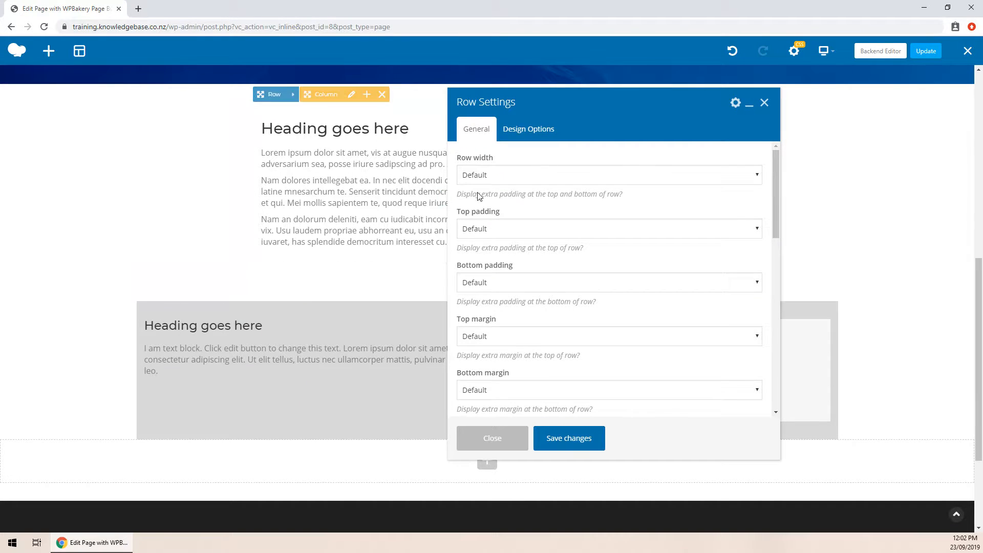
pyautogui.click(499, 176)
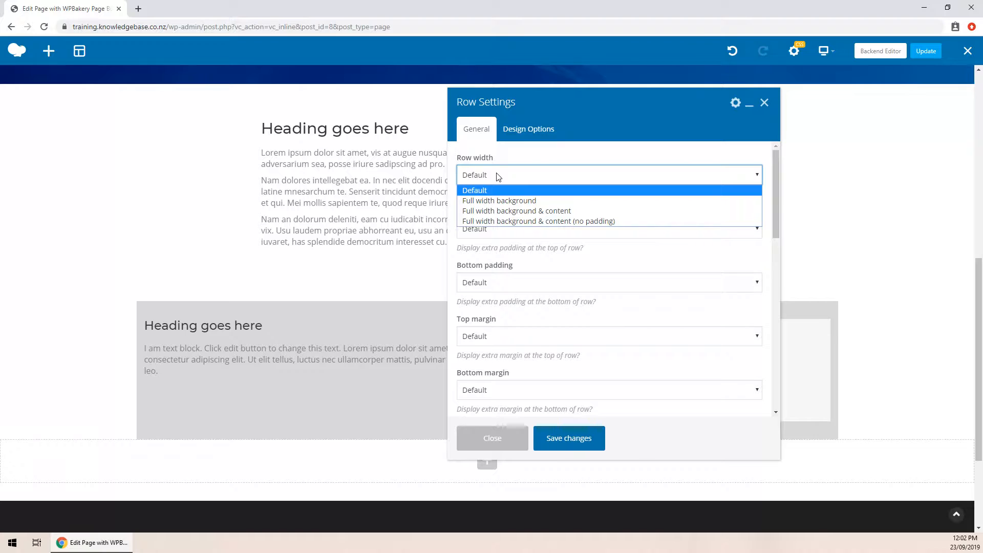
pyautogui.click(498, 203)
pyautogui.click(560, 448)
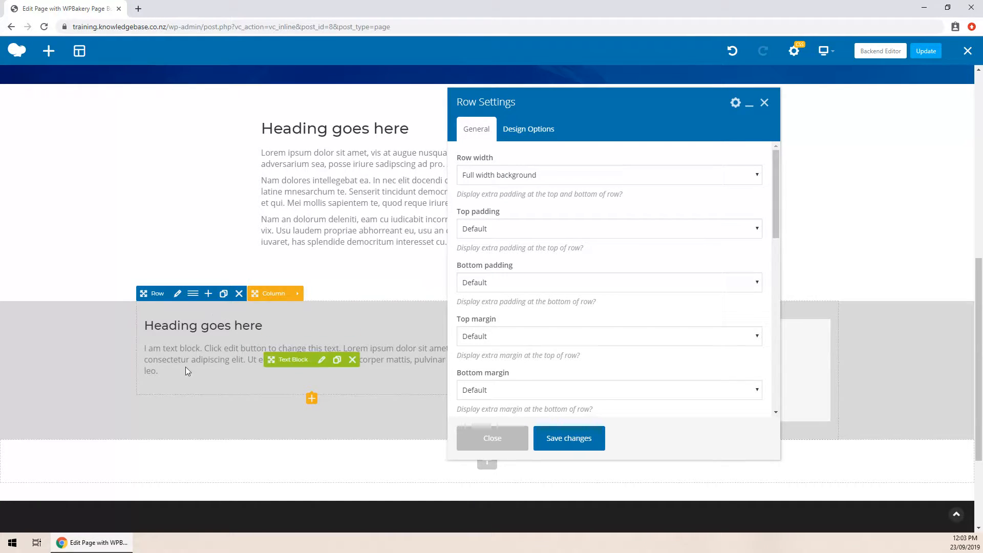
# - Change the row width to Full width background & content and save the row settings
pyautogui.click(528, 178)
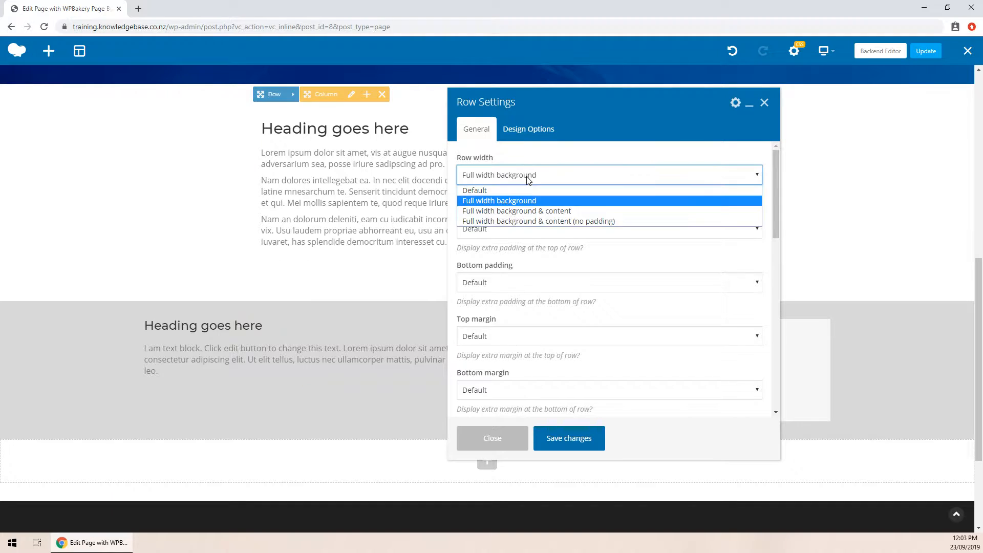
pyautogui.click(522, 211)
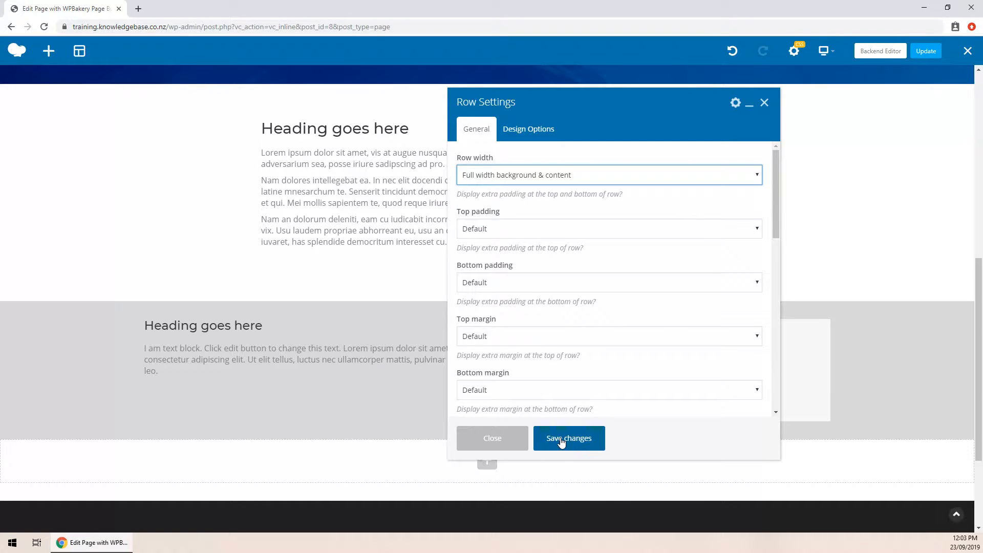
pyautogui.click(561, 439)
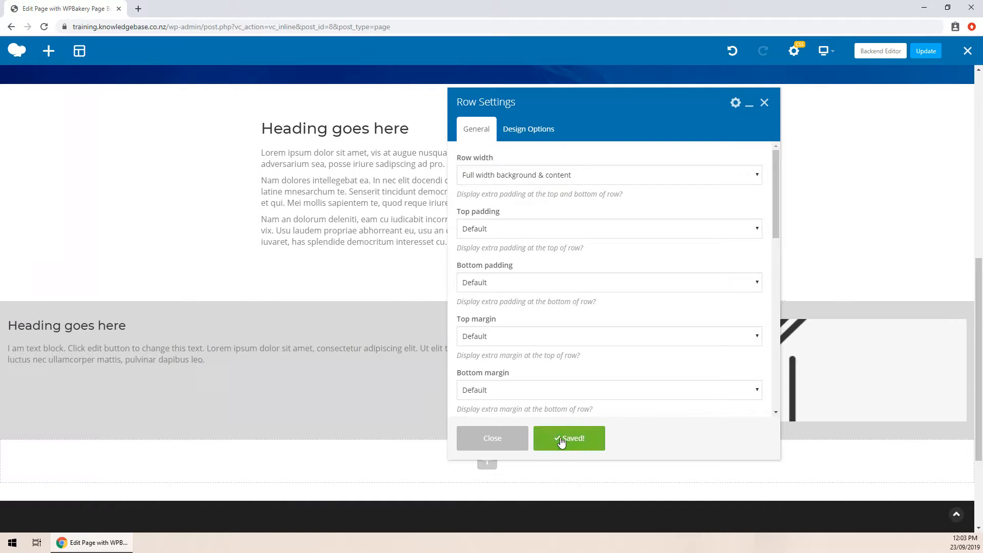
# - Set the image-and-text row's width to Full width background & content (no padding), save, and close the row settings
pyautogui.click(749, 103)
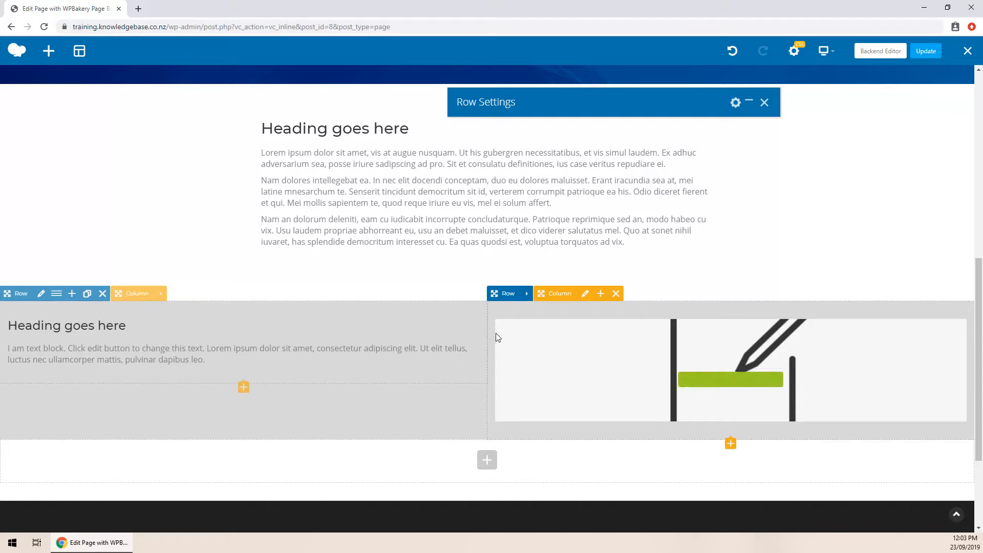
pyautogui.click(749, 103)
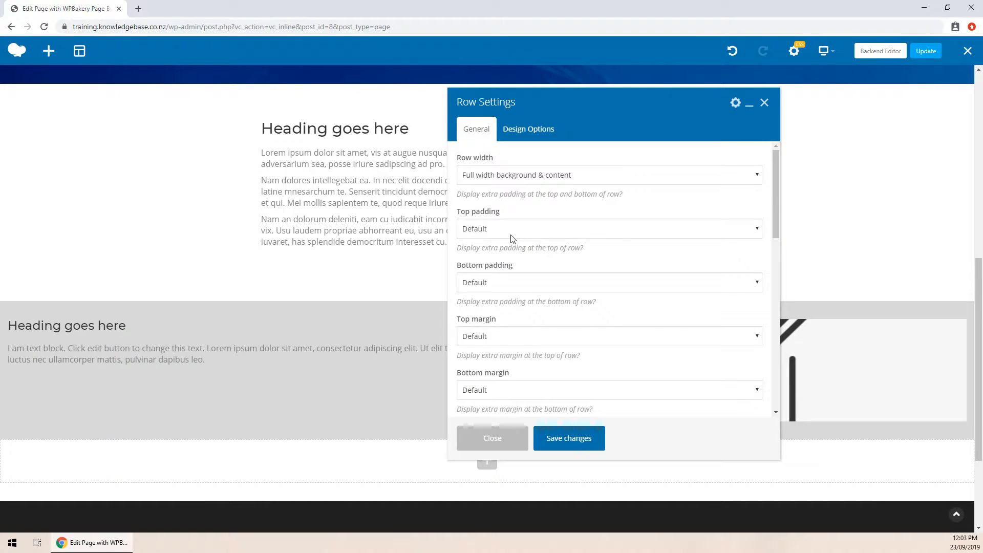
pyautogui.click(510, 177)
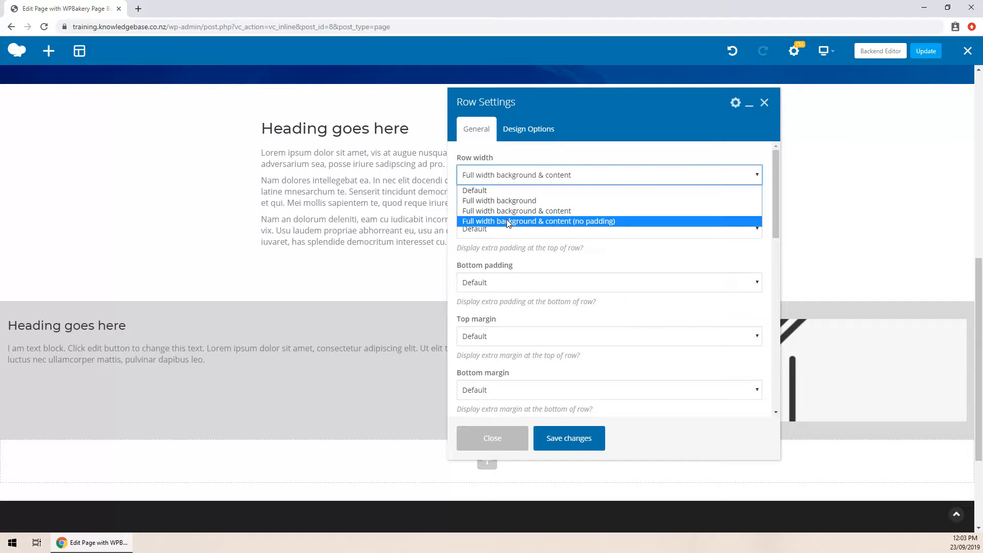
pyautogui.click(508, 221)
pyautogui.click(568, 439)
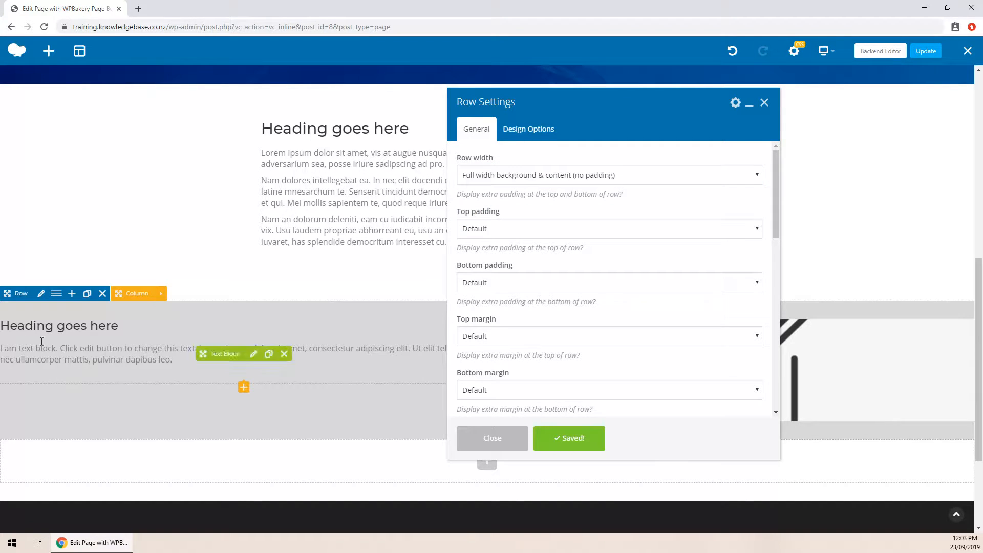
pyautogui.click(487, 438)
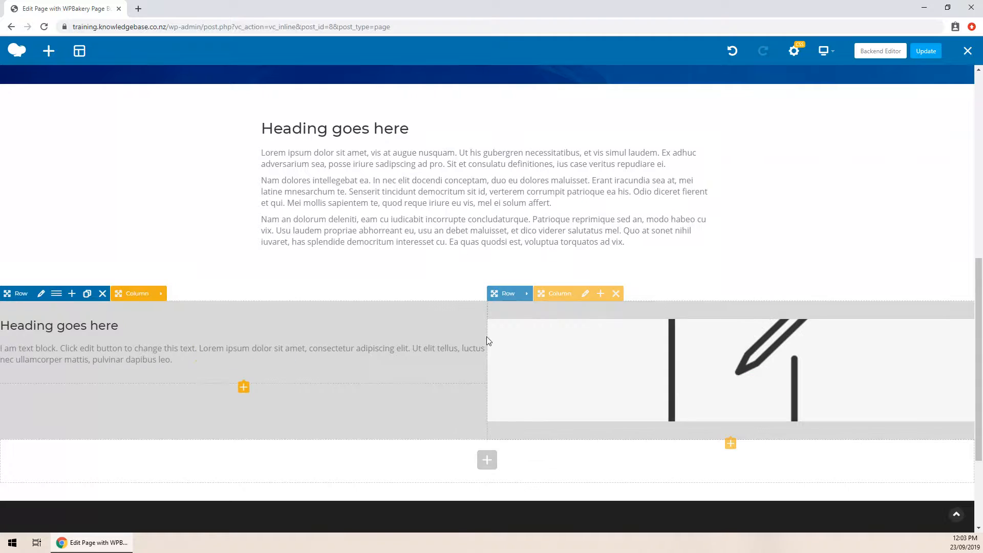
# - Set the image-and-text row's width to Full width background and save the row settings
pyautogui.click(41, 293)
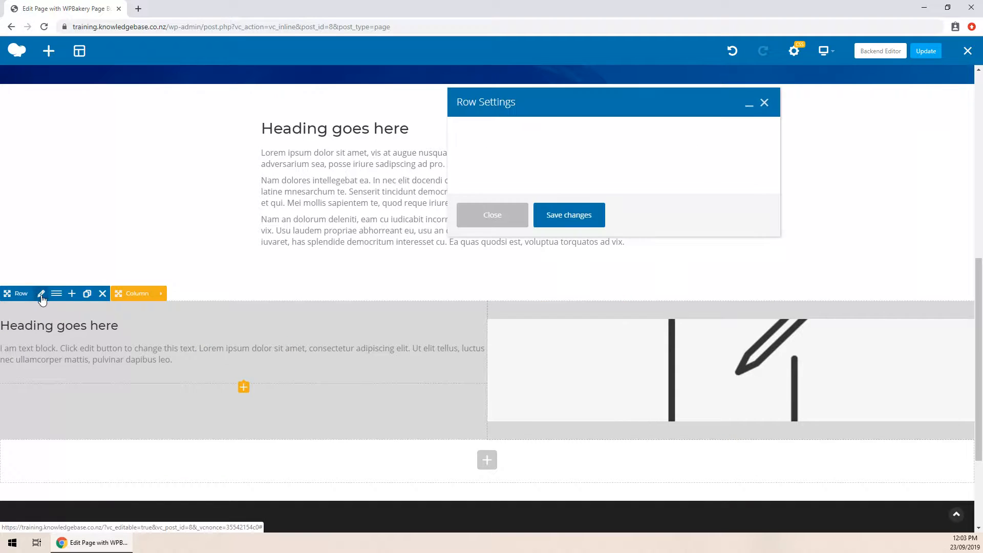
pyautogui.click(529, 174)
pyautogui.click(517, 200)
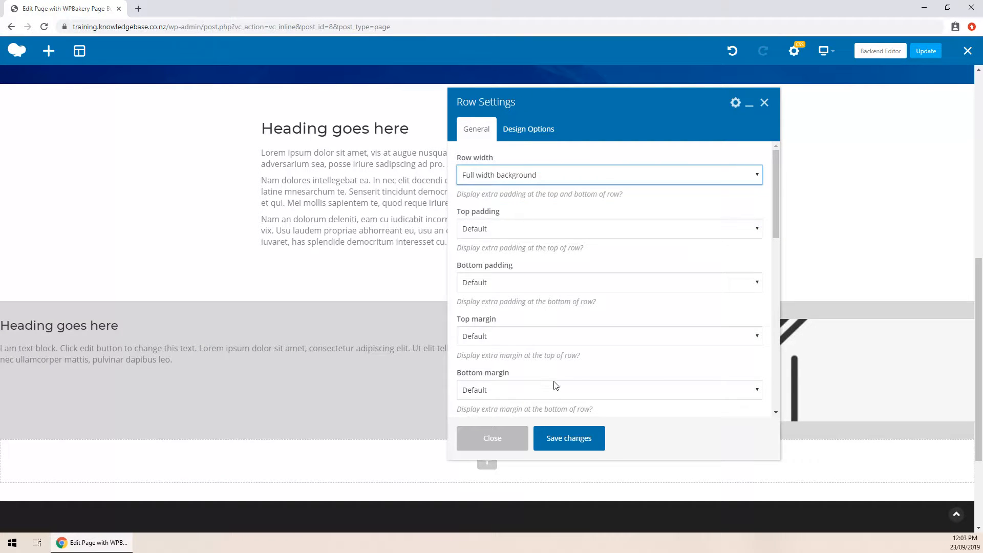
pyautogui.click(552, 438)
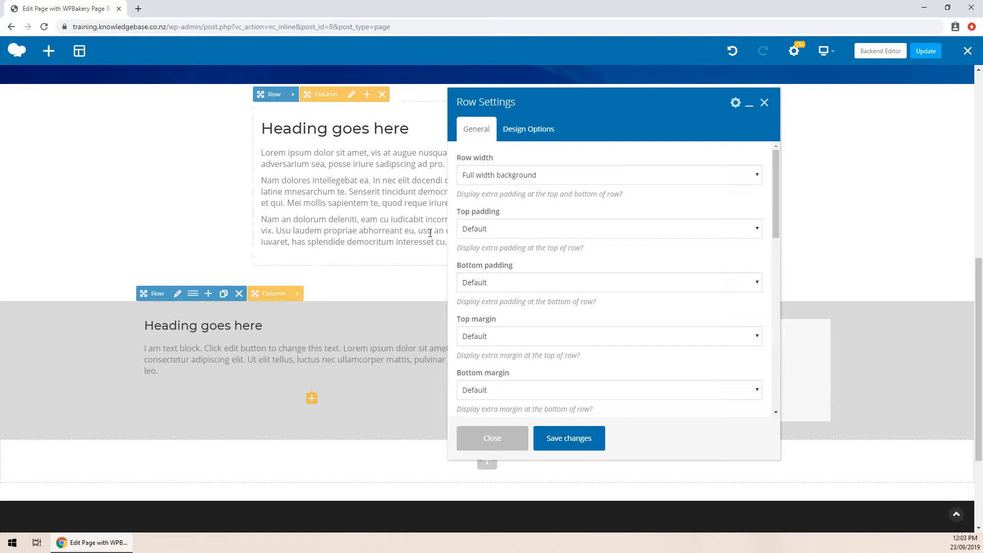
# - Set the row's top padding to Medium and save the change
pyautogui.click(488, 229)
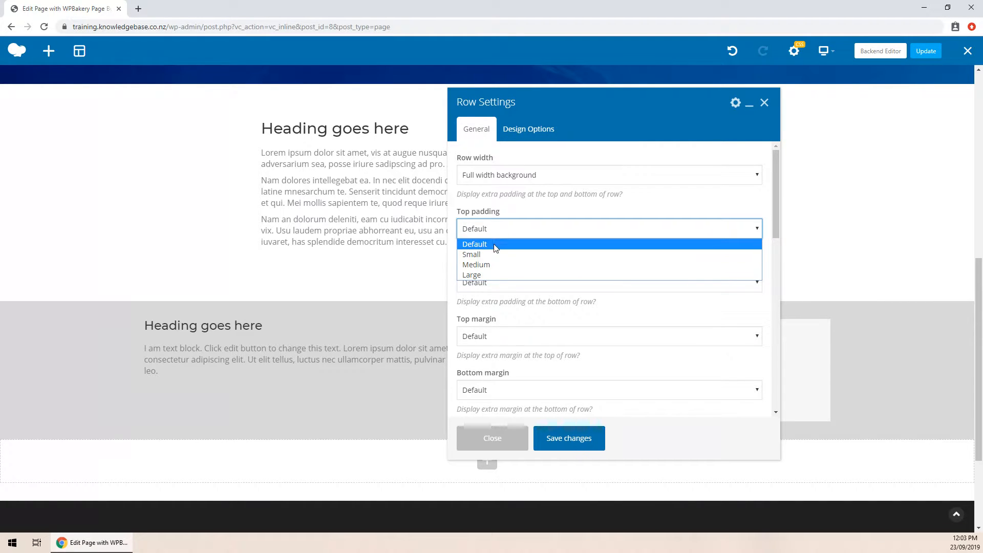
pyautogui.click(488, 265)
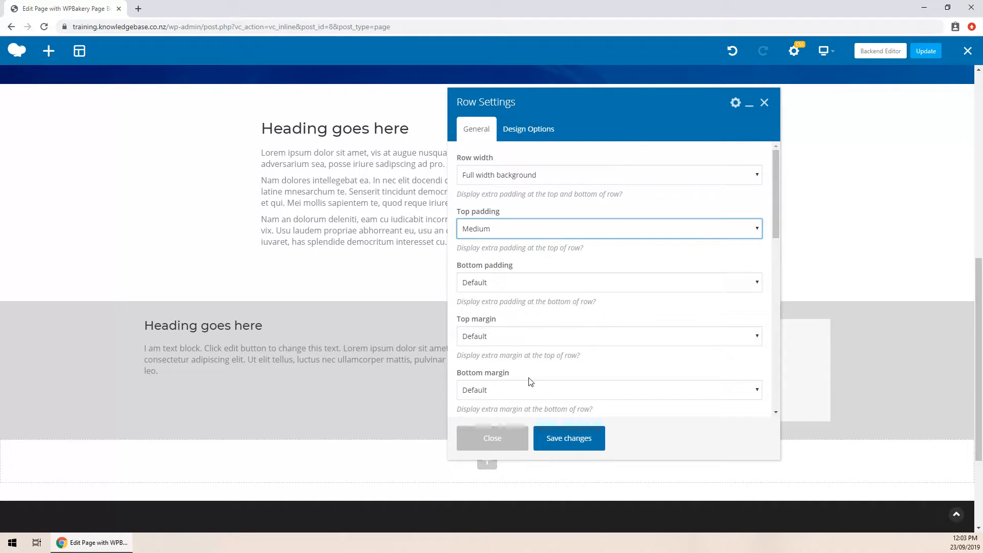
pyautogui.click(551, 440)
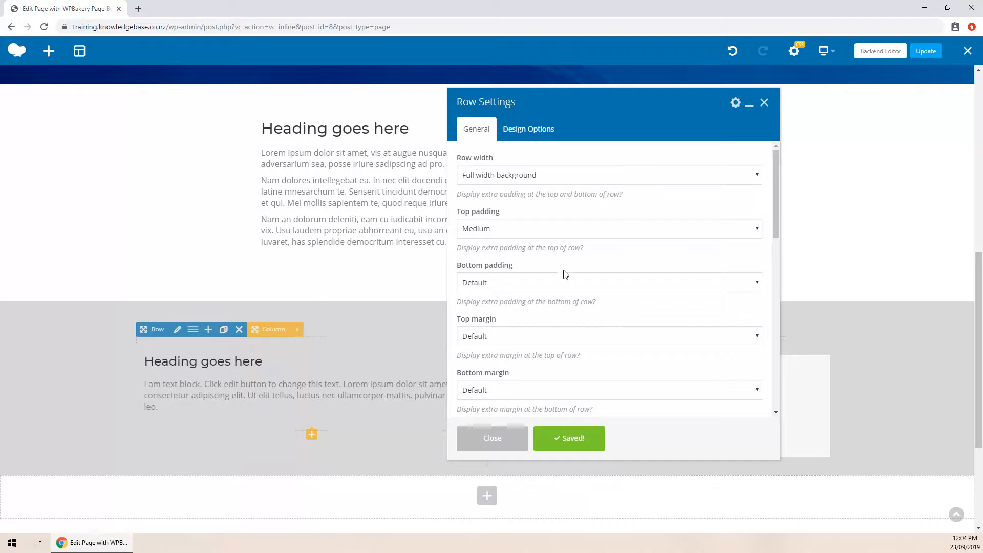
# - Move the row settings window clear of the image and set the bottom padding to Medium, saving the change
pyautogui.moveTo(534, 99); pyautogui.dragTo(254, 106)
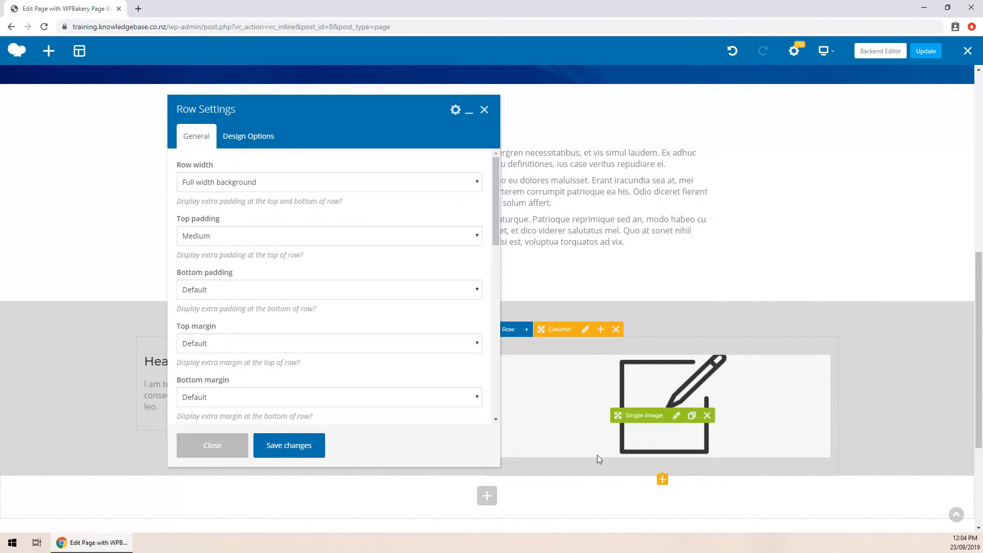
pyautogui.click(297, 290)
pyautogui.click(265, 332)
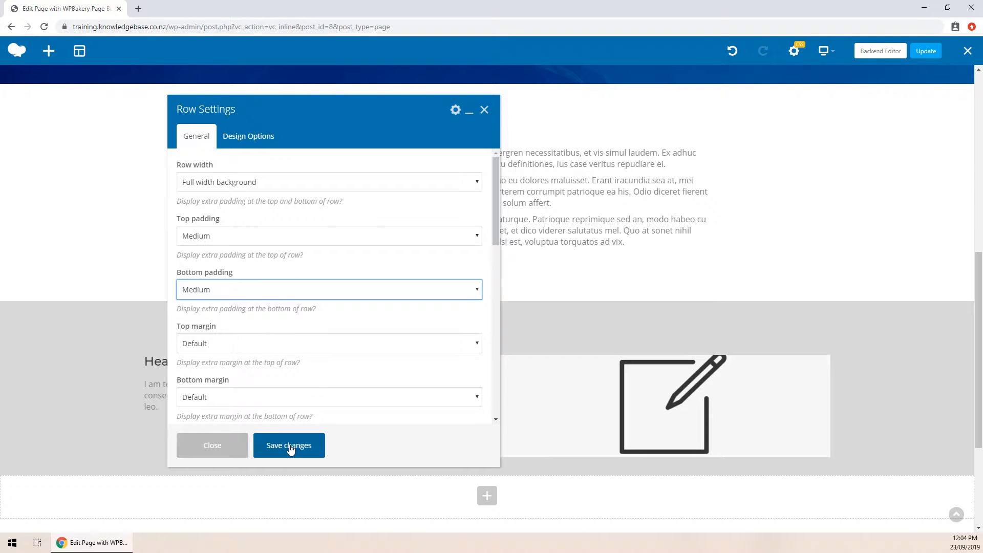
pyautogui.click(290, 446)
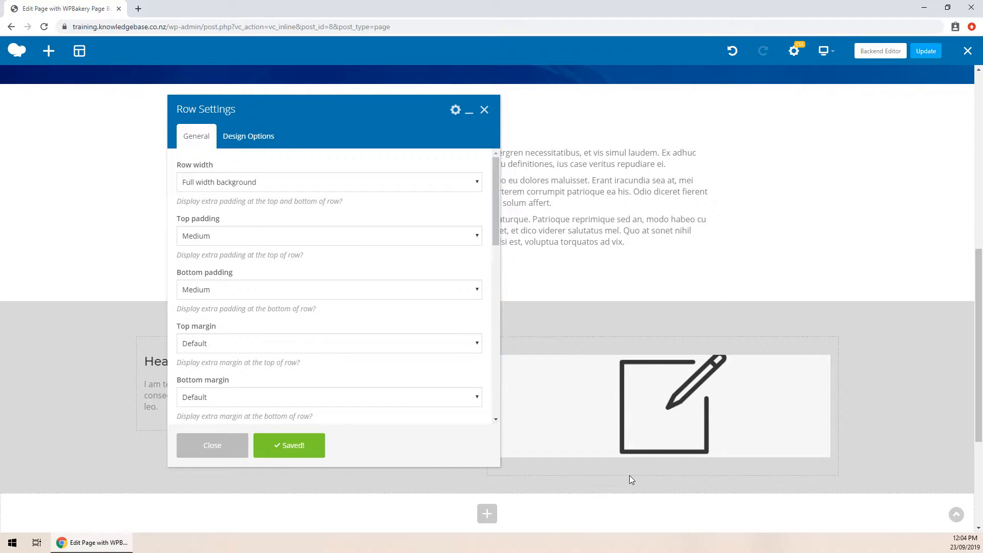
# - Uncover the row's heading and text, then set the row's top margin to Medium and save
pyautogui.scroll(-1, 318, 357)
pyautogui.moveTo(337, 109); pyautogui.dragTo(694, 94)
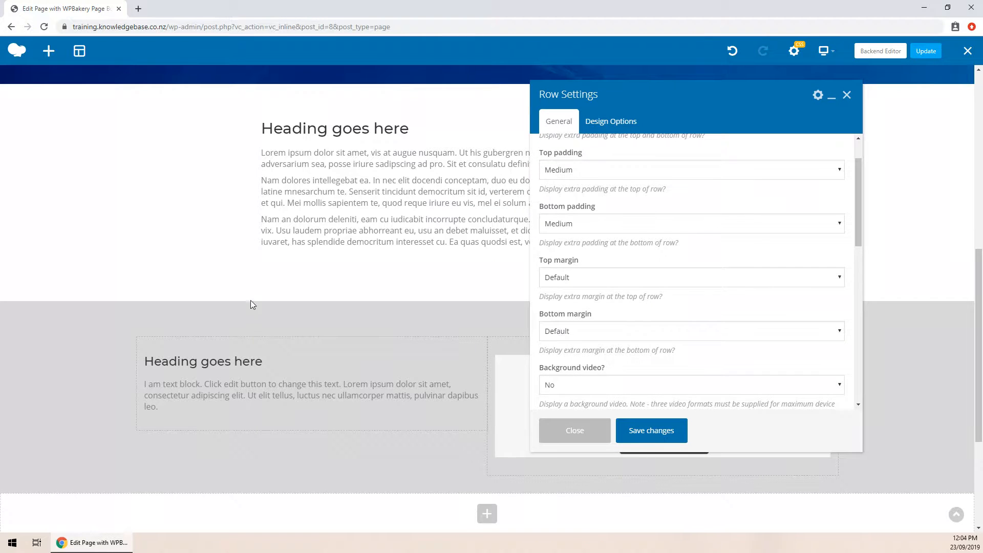
pyautogui.scroll(-2, 345, 312)
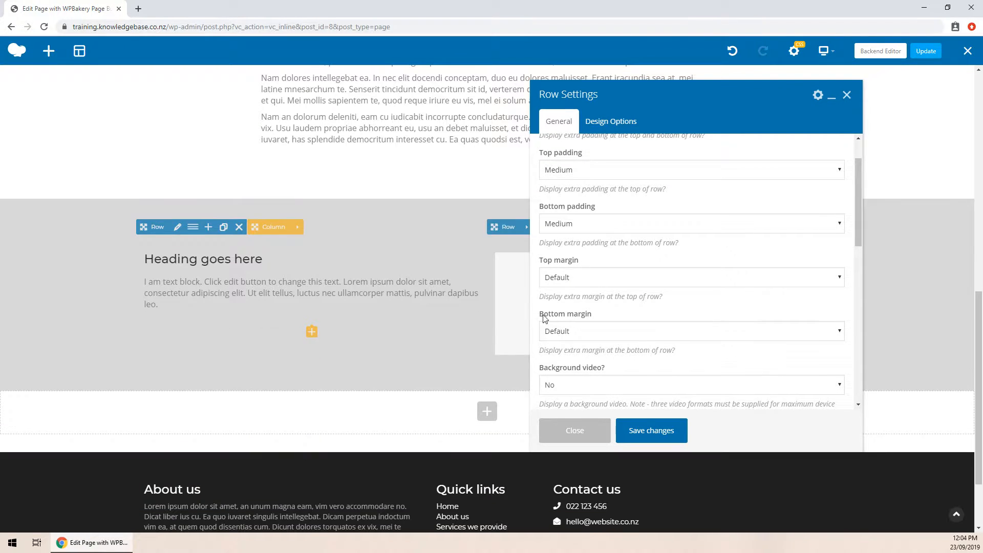
pyautogui.scroll(1, 558, 317)
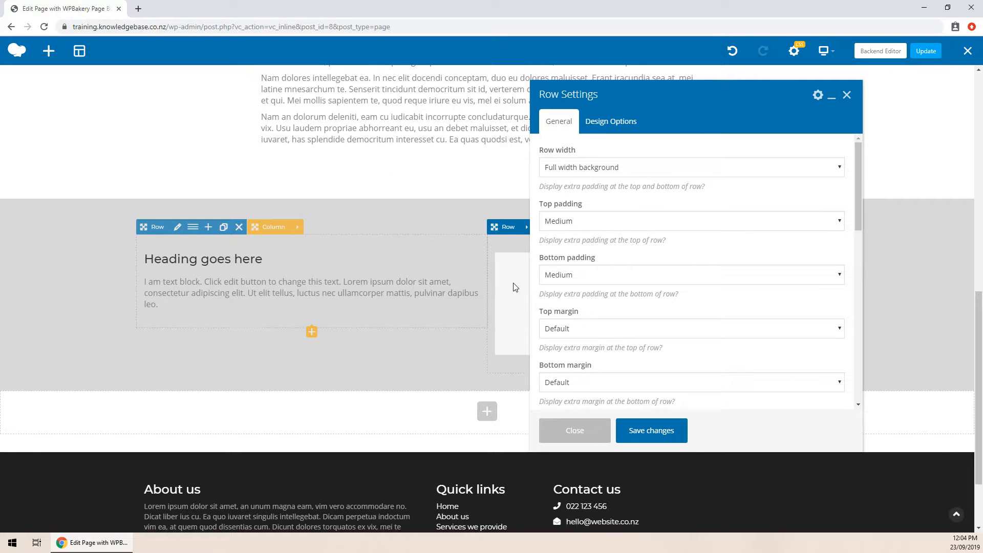
pyautogui.click(577, 335)
pyautogui.click(574, 364)
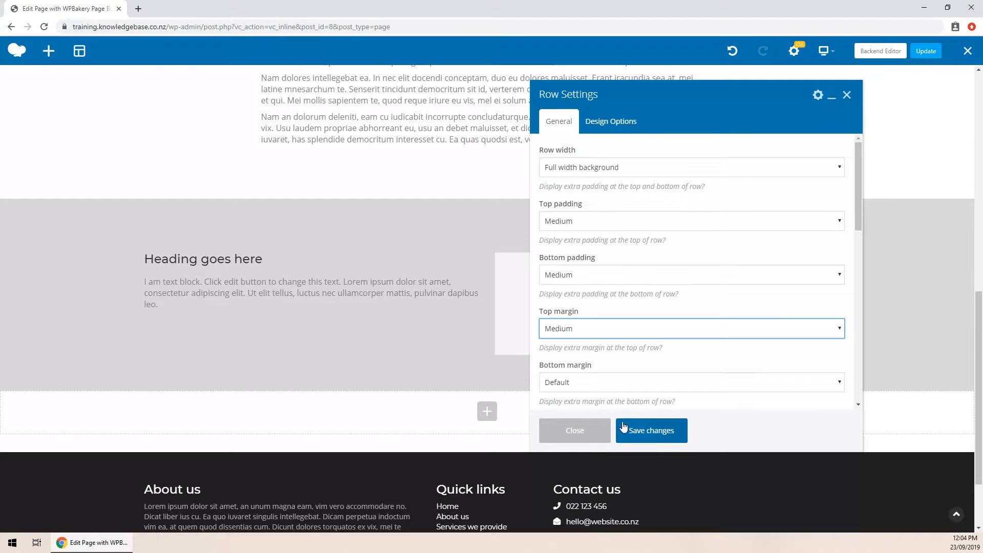
pyautogui.click(640, 433)
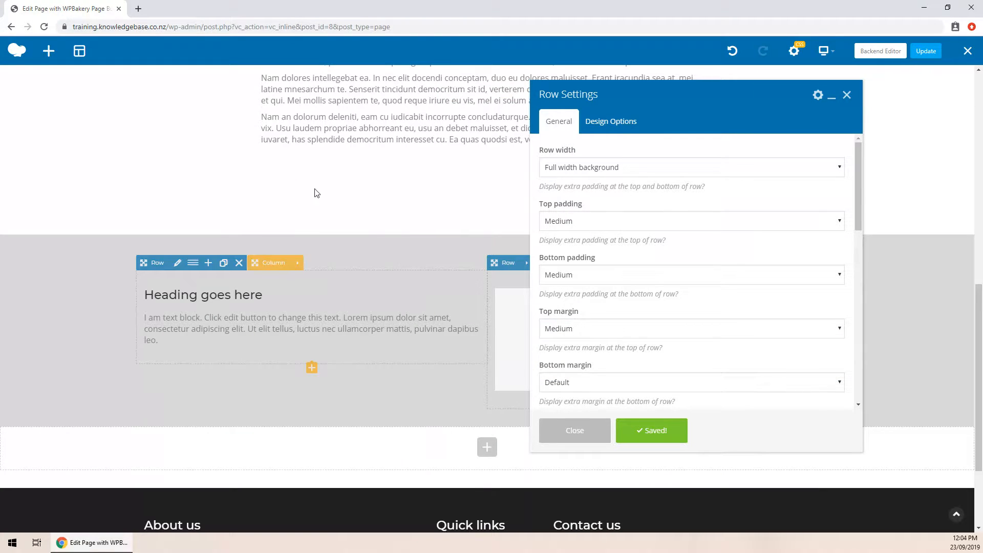
# - Switch the row's background video option to Yes and review its placeholder image and video URL fields
pyautogui.scroll(-2, 629, 323)
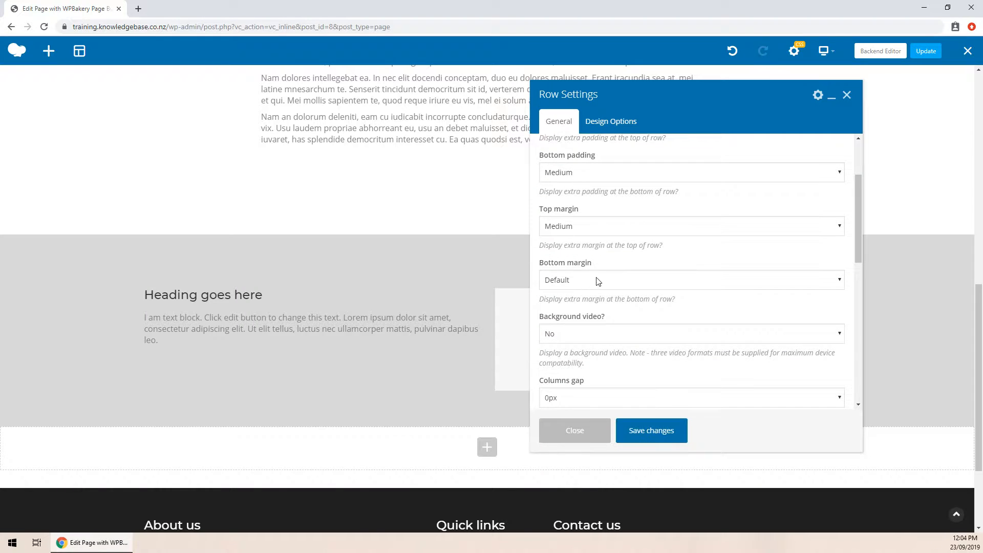
pyautogui.scroll(-2, 669, 217)
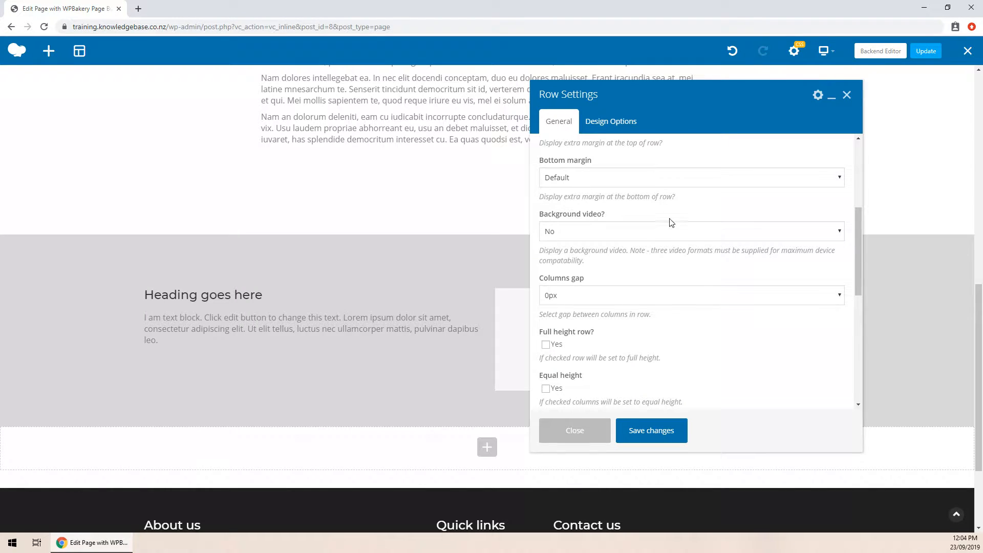
pyautogui.click(596, 238)
pyautogui.click(589, 253)
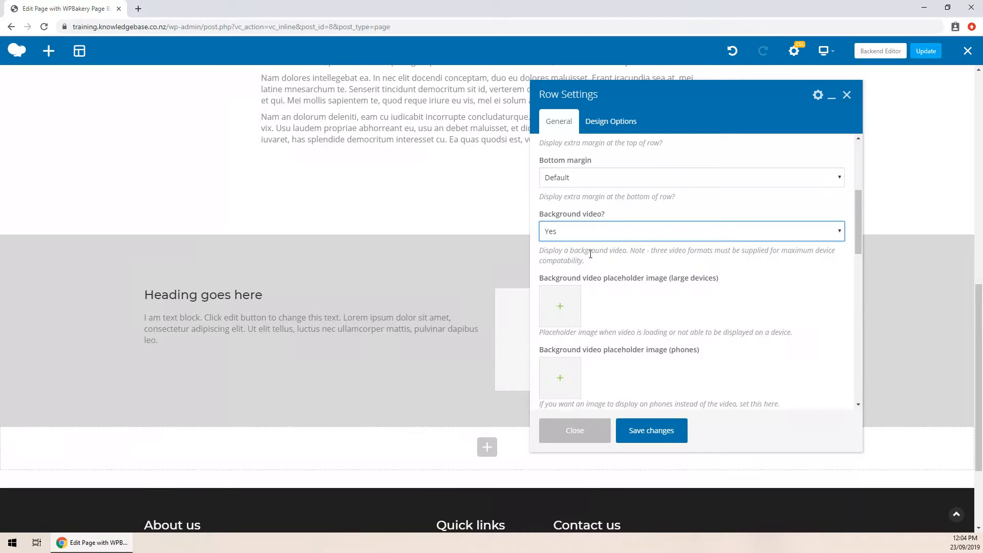
pyautogui.scroll(-1, 630, 272)
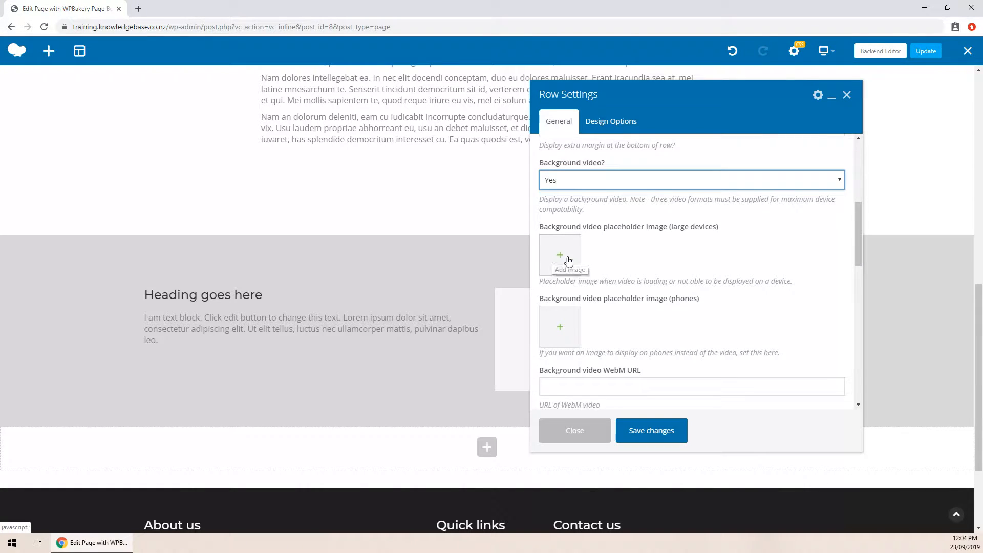
pyautogui.scroll(-2, 569, 266)
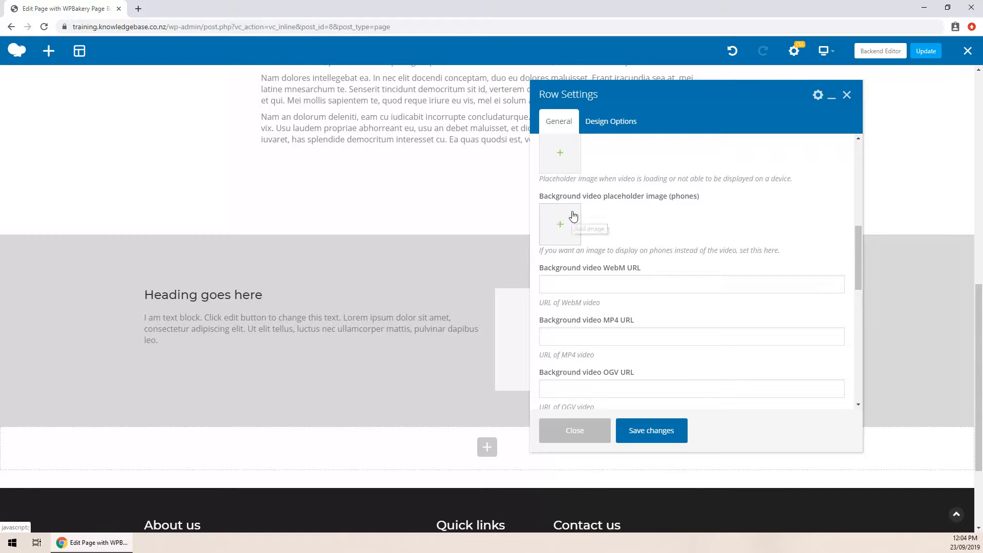
pyautogui.scroll(-1, 593, 333)
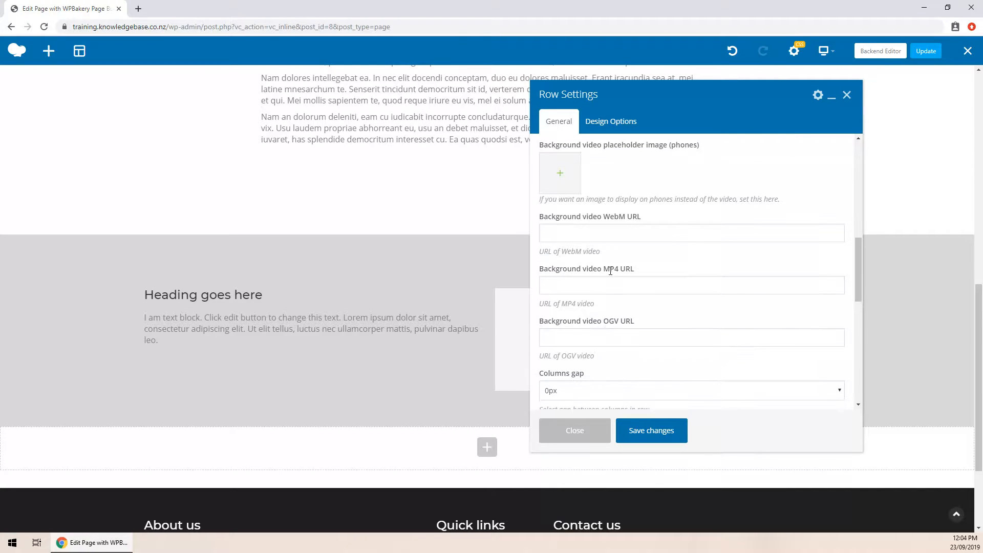
pyautogui.scroll(4, 594, 318)
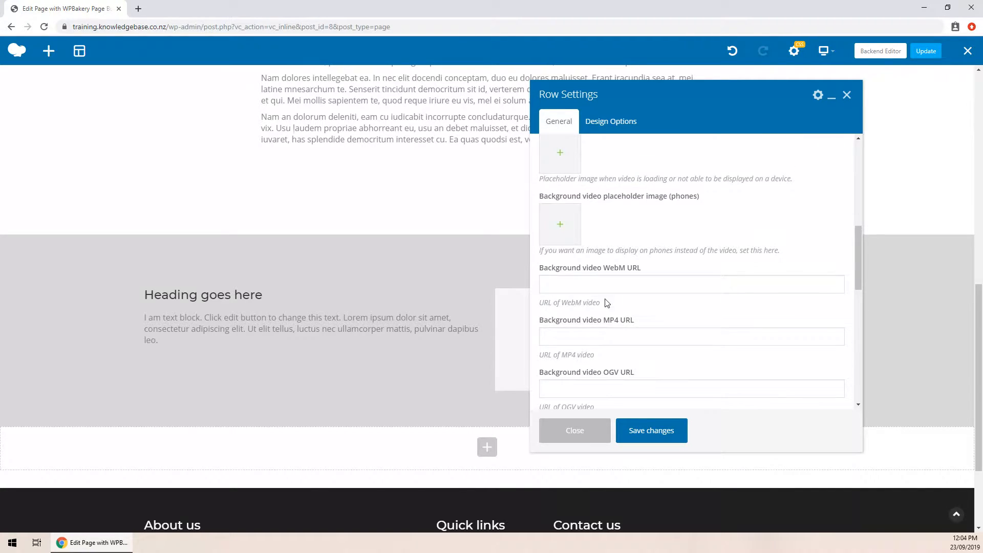
# - Set the row's background video option back to No and save the row settings
pyautogui.click(588, 231)
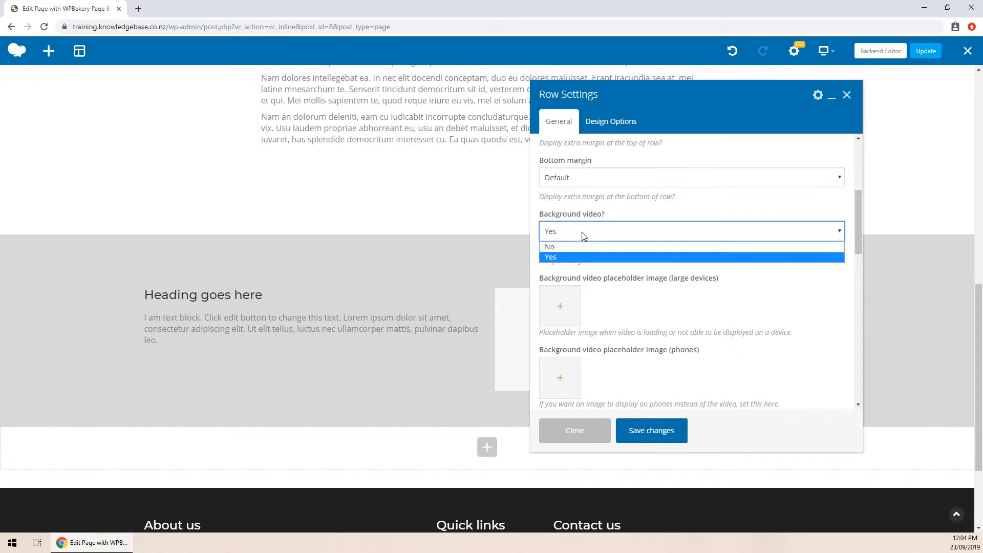
pyautogui.click(578, 247)
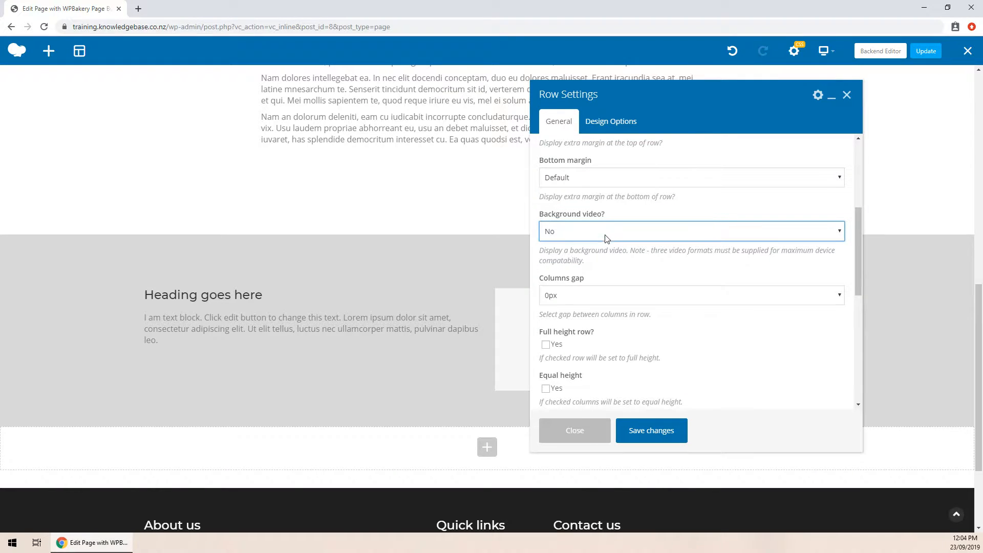
pyautogui.scroll(-1, 606, 239)
pyautogui.scroll(-1, 623, 240)
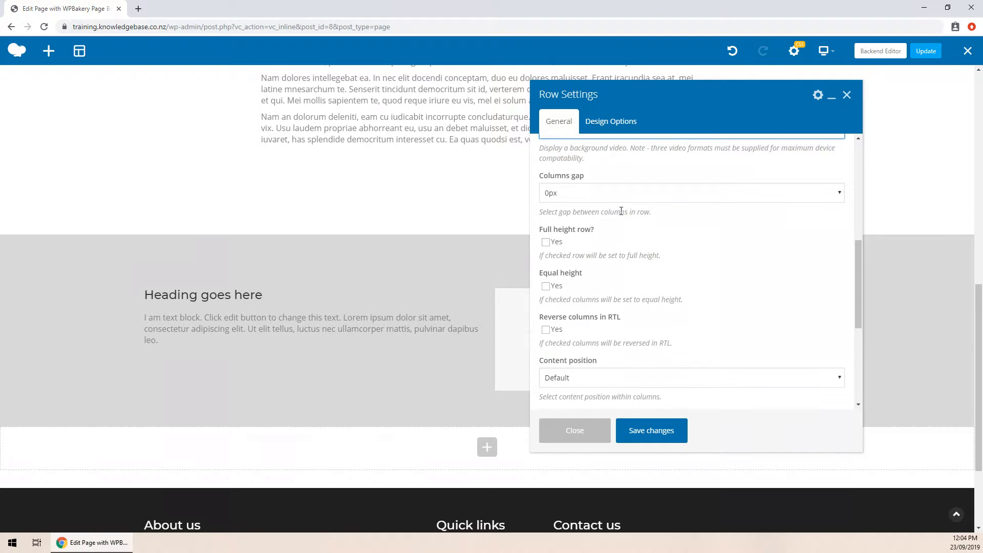
pyautogui.click(651, 433)
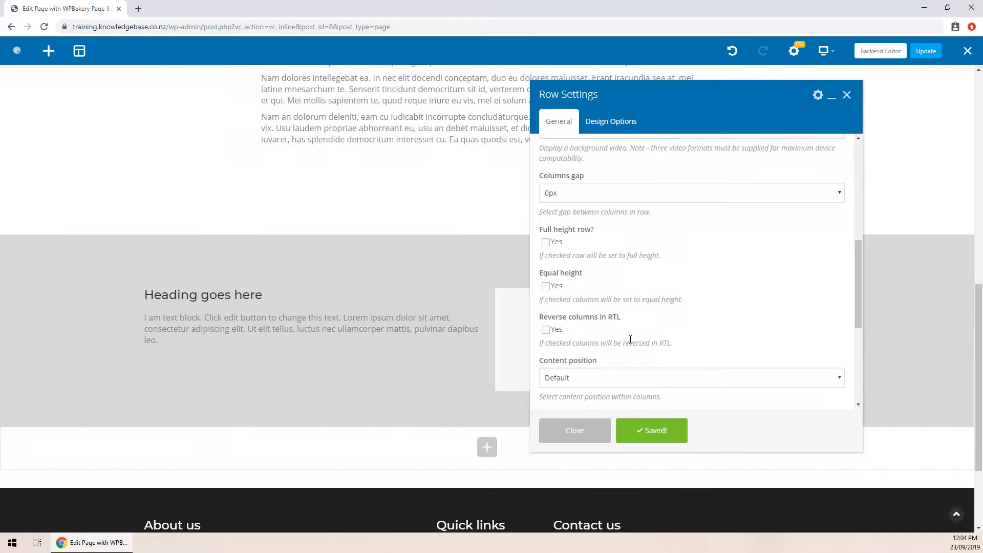
# - Try the full height row option on the image-and-text row, then turn it off again and save
pyautogui.scroll(-1, 162, 264)
pyautogui.click(545, 242)
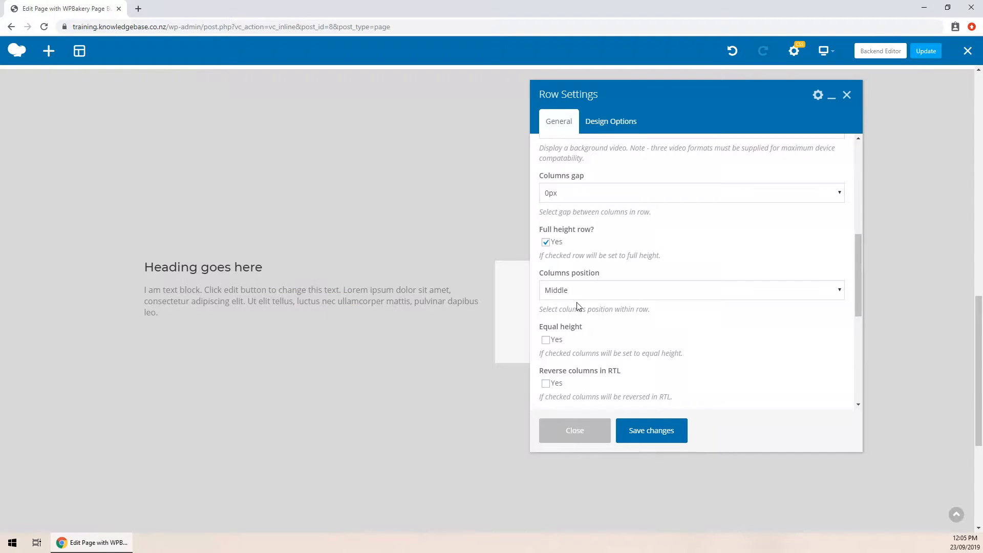
pyautogui.click(546, 244)
pyautogui.click(638, 440)
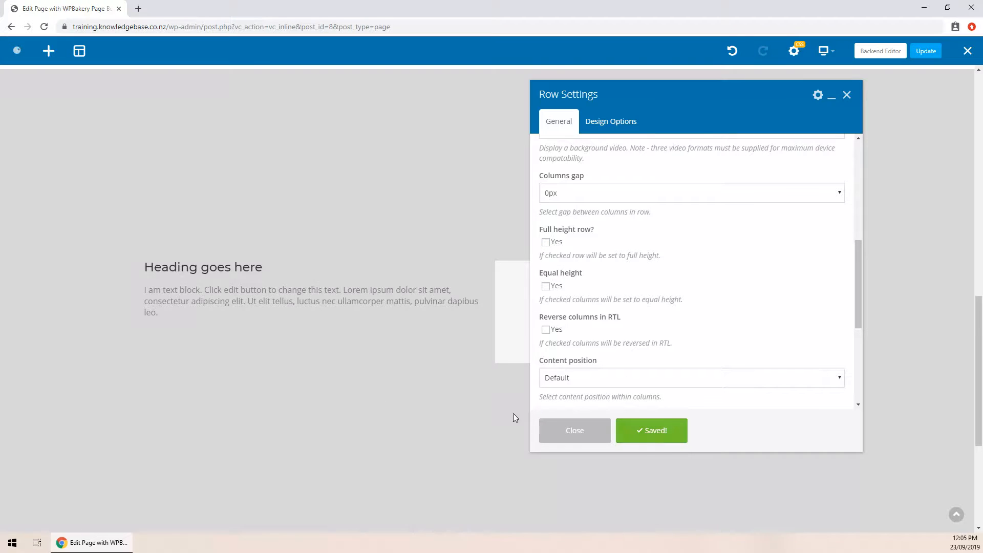
# - Move the row settings window aside, enable equal height for the row's columns, and save the settings
pyautogui.moveTo(598, 94); pyautogui.dragTo(689, 85)
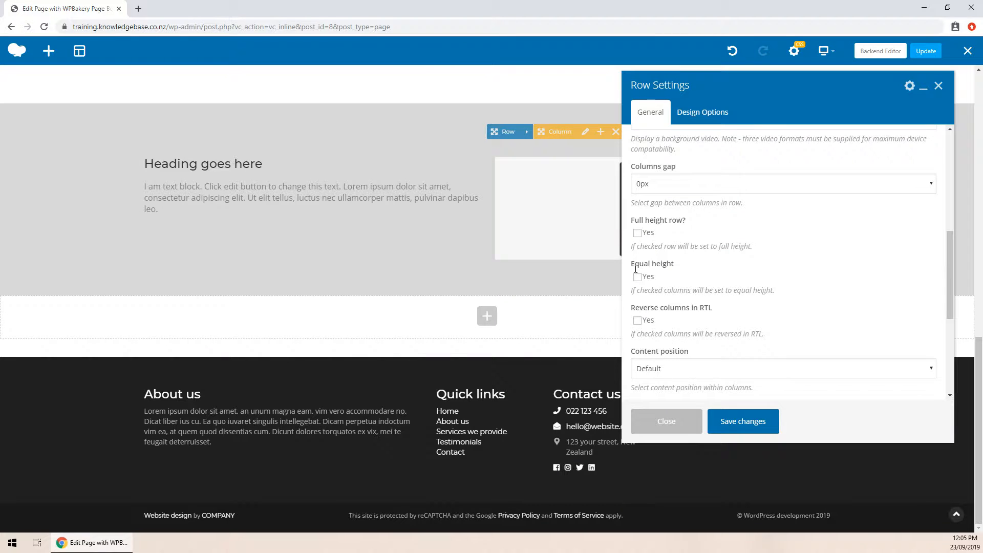
pyautogui.click(745, 432)
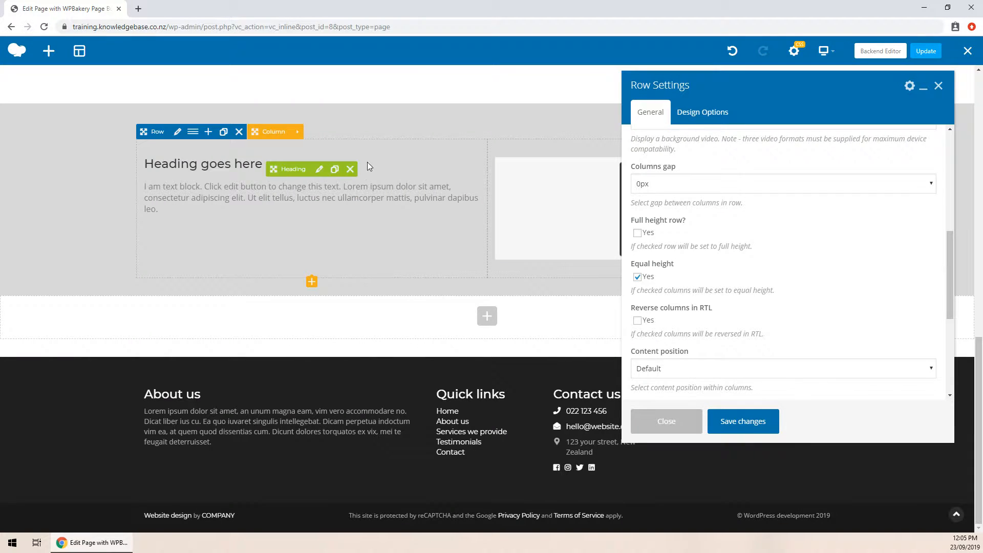
pyautogui.scroll(-1, 688, 327)
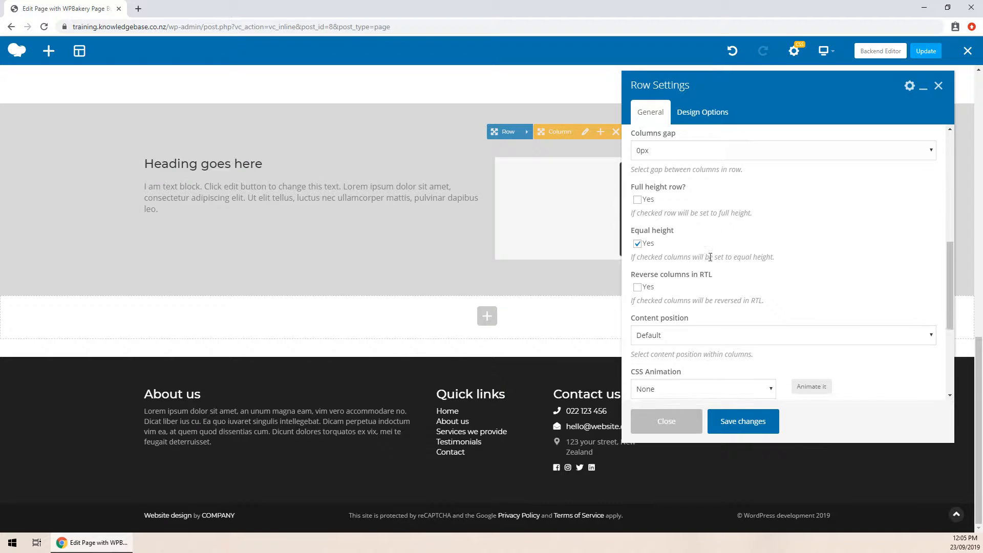
# - Set the row's content position to Middle and save the row settings
pyautogui.click(662, 318)
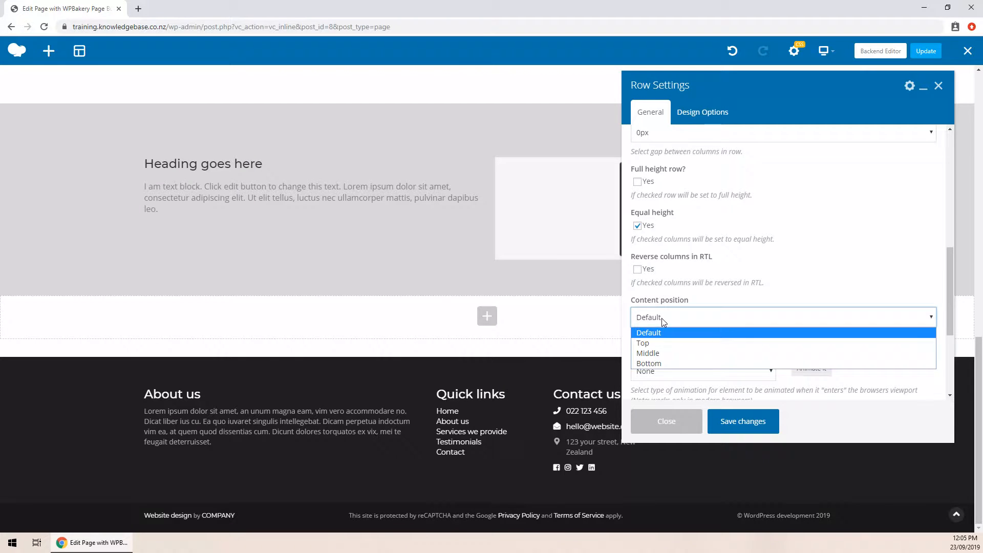
pyautogui.click(652, 355)
pyautogui.click(729, 420)
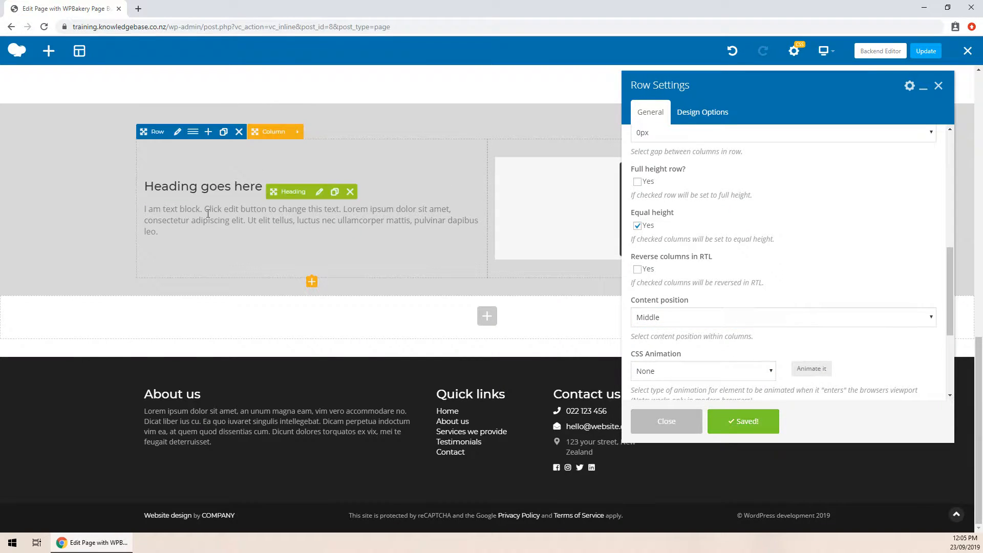
# - Disable the image-and-text row and save its settings
pyautogui.scroll(-1, 705, 265)
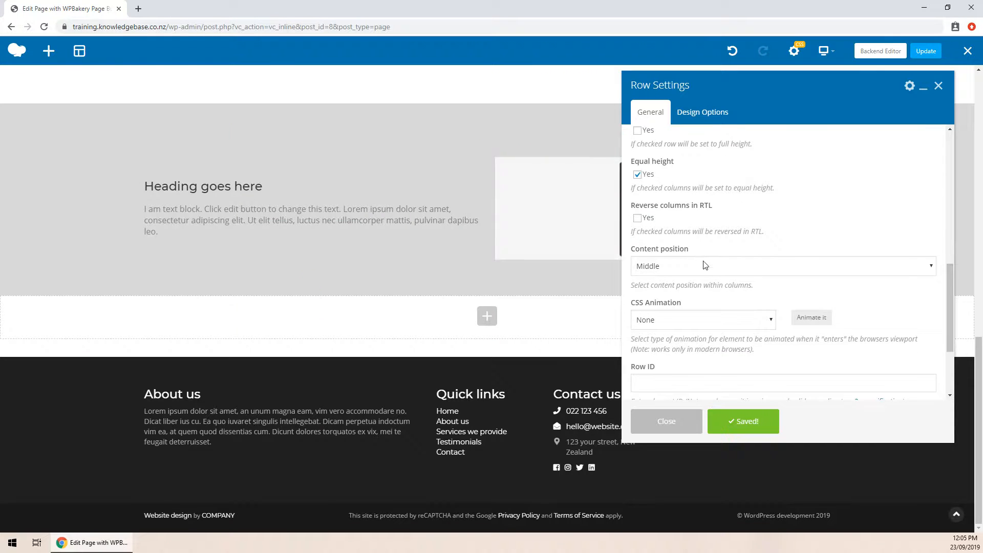
pyautogui.scroll(-2, 694, 266)
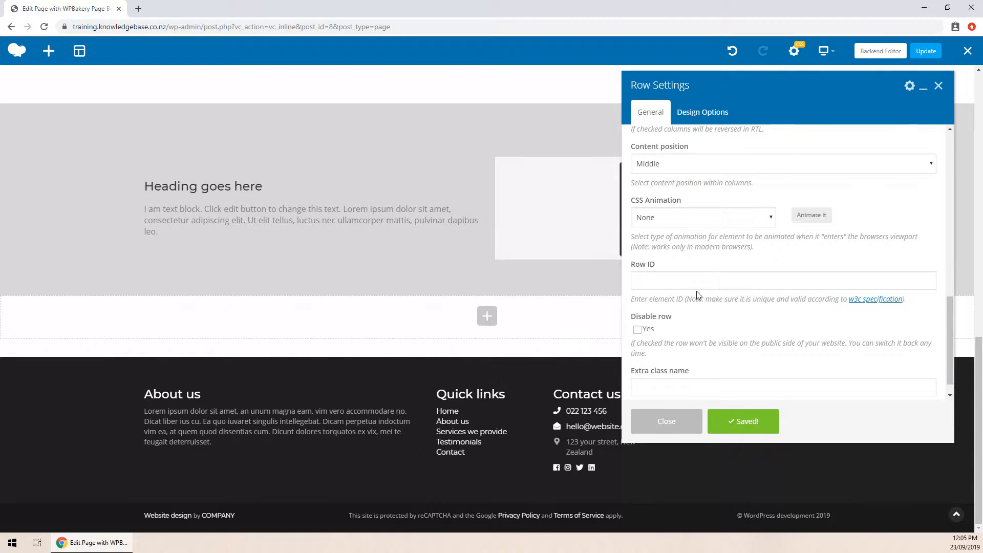
pyautogui.scroll(-1, 697, 294)
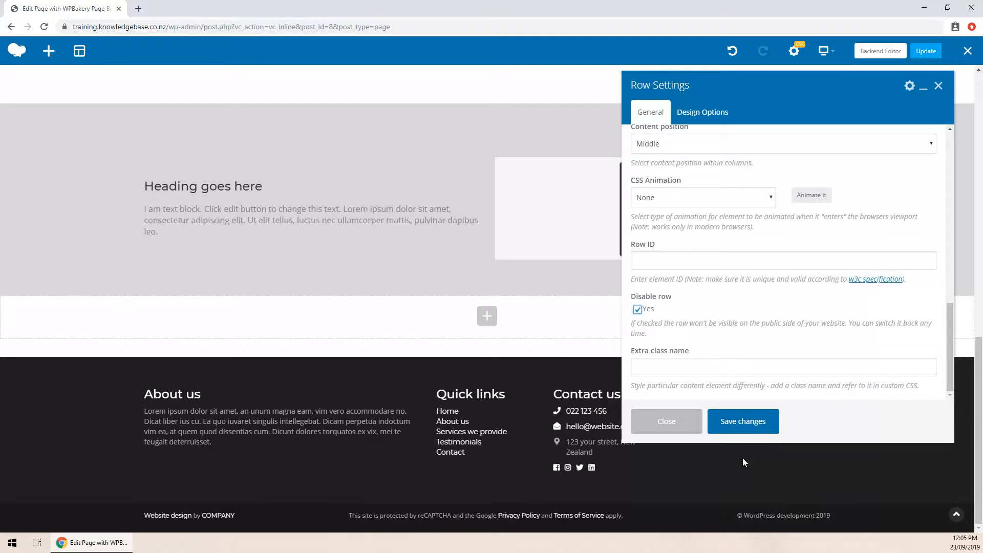
pyautogui.click(737, 422)
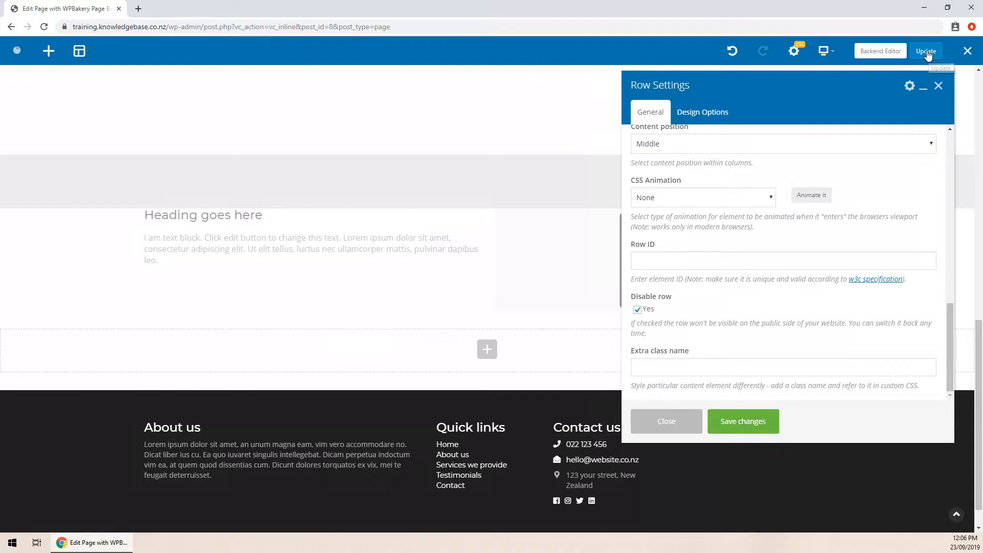
# - Update the page, check the live Home page in a separate tab for the disabled row, and return to the editor
pyautogui.click(927, 51)
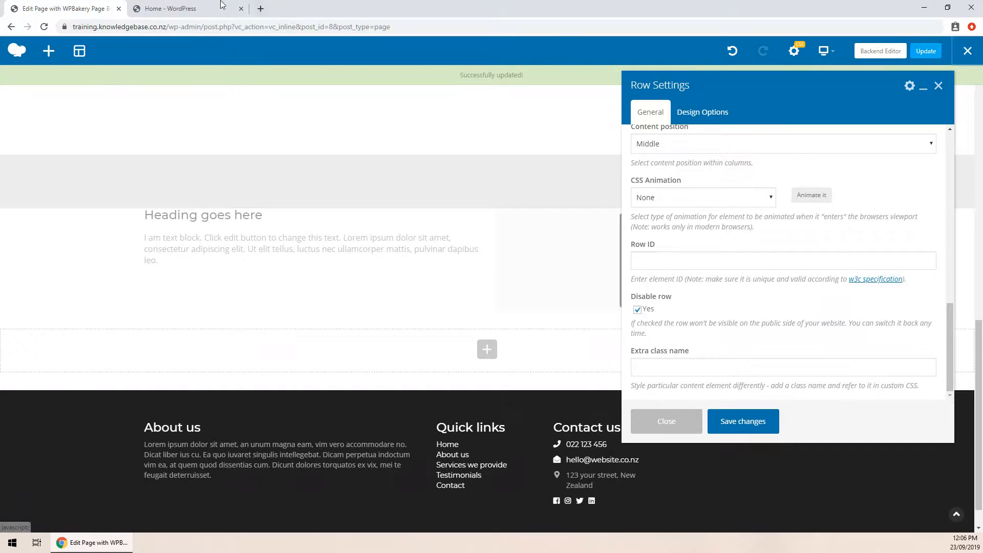
pyautogui.scroll(-7, 209, 210)
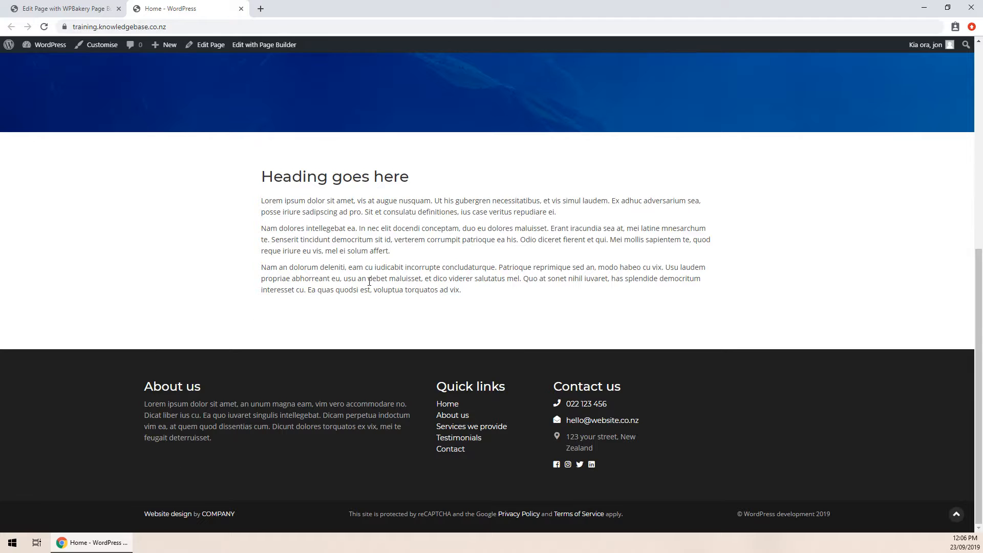
pyautogui.click(77, 9)
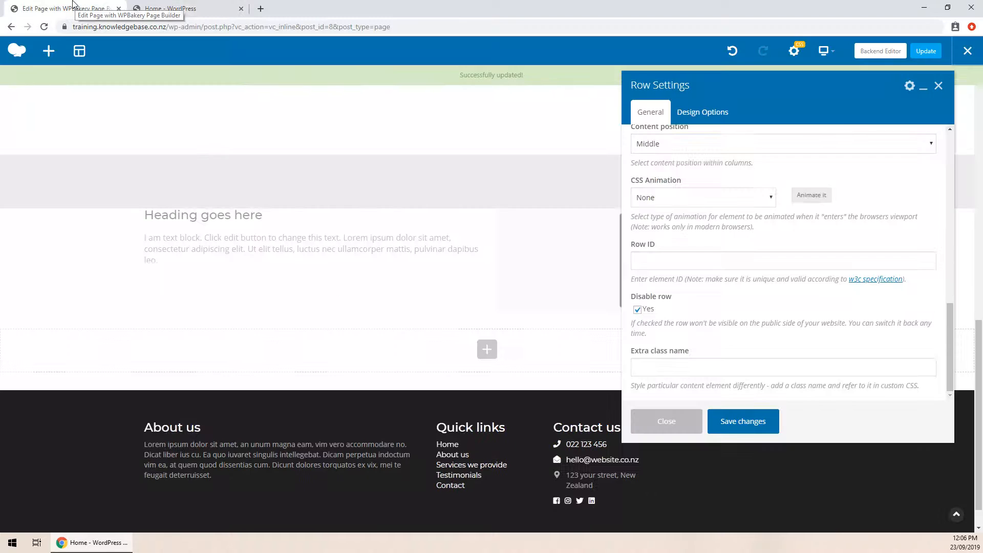
# - Turn off the row's disable option, save and close its settings, and update the page
pyautogui.click(637, 309)
pyautogui.click(731, 421)
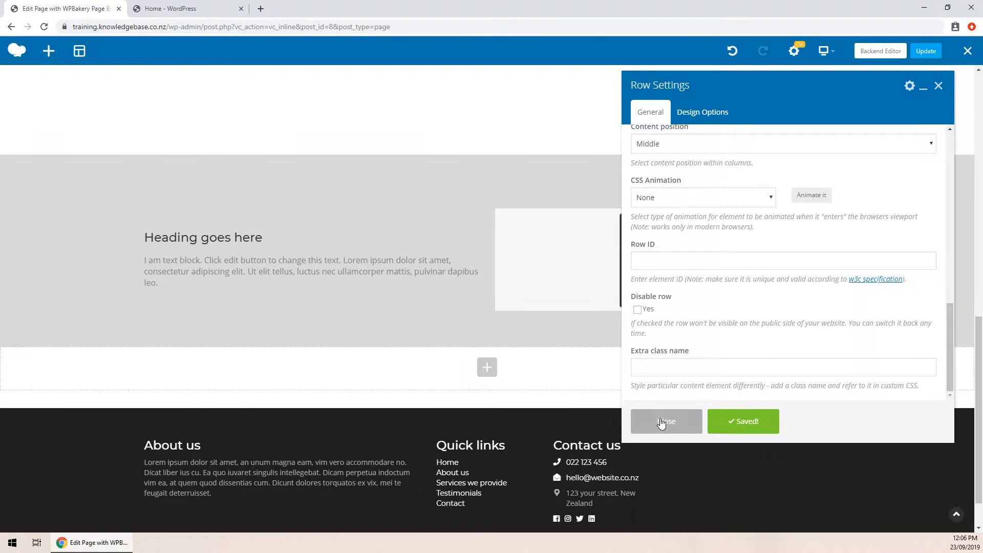
pyautogui.click(659, 424)
pyautogui.click(925, 51)
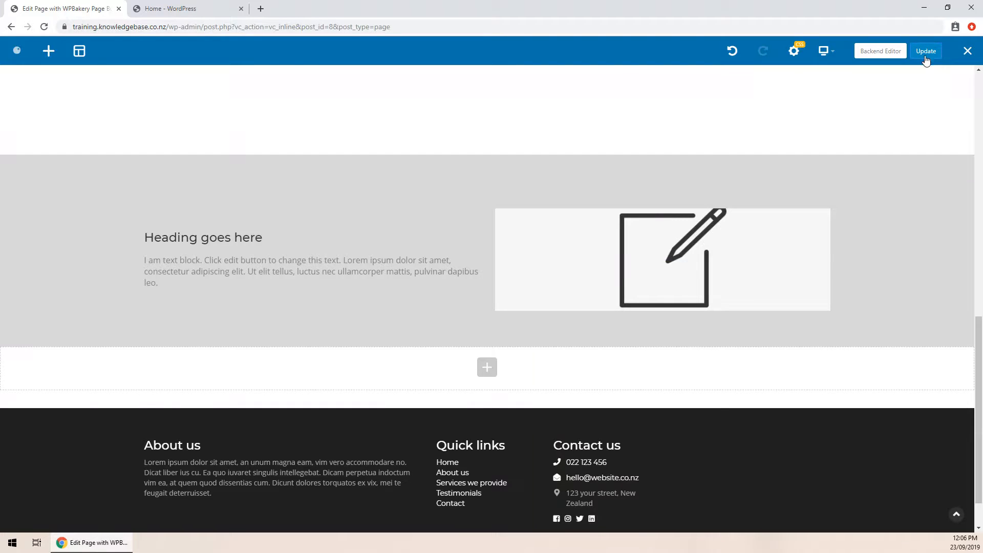
# - Reload the live Home page to check the re-enabled row, and return to the editor
pyautogui.click(166, 5)
pyautogui.press('F5')
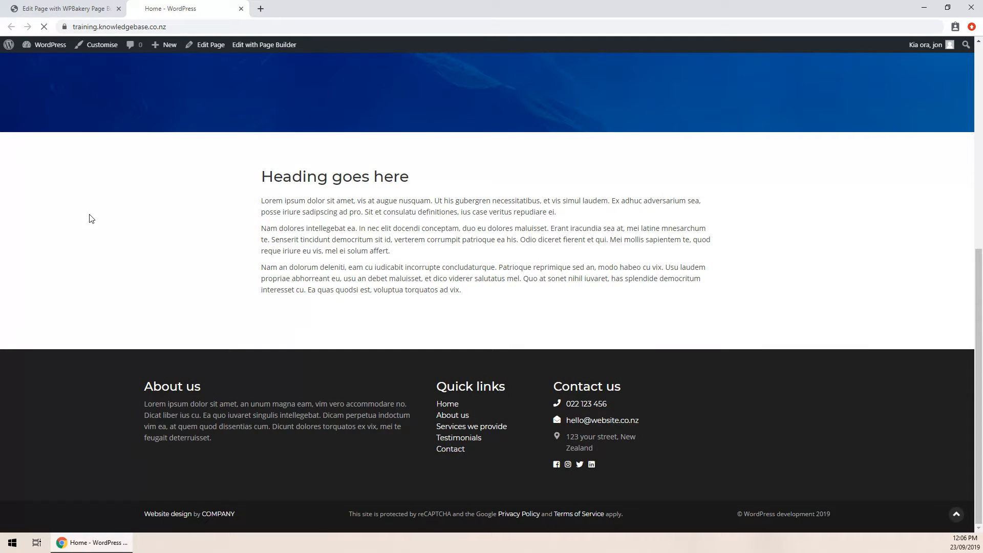
pyautogui.scroll(-3, 111, 230)
pyautogui.click(75, 11)
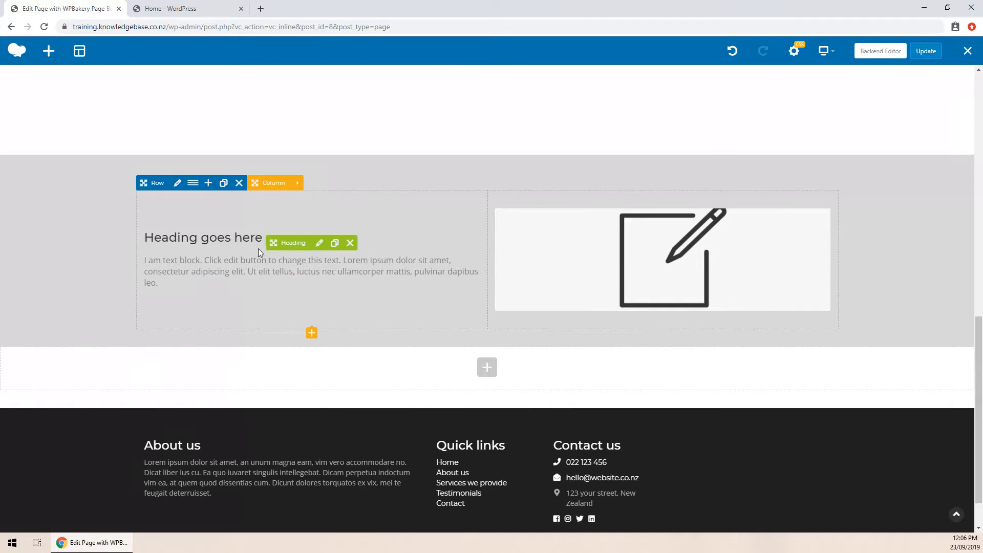
# - Add a Button element in a new row below the image-and-text row, and delete that new row again
pyautogui.scroll(-1, 225, 247)
pyautogui.scroll(4, 312, 296)
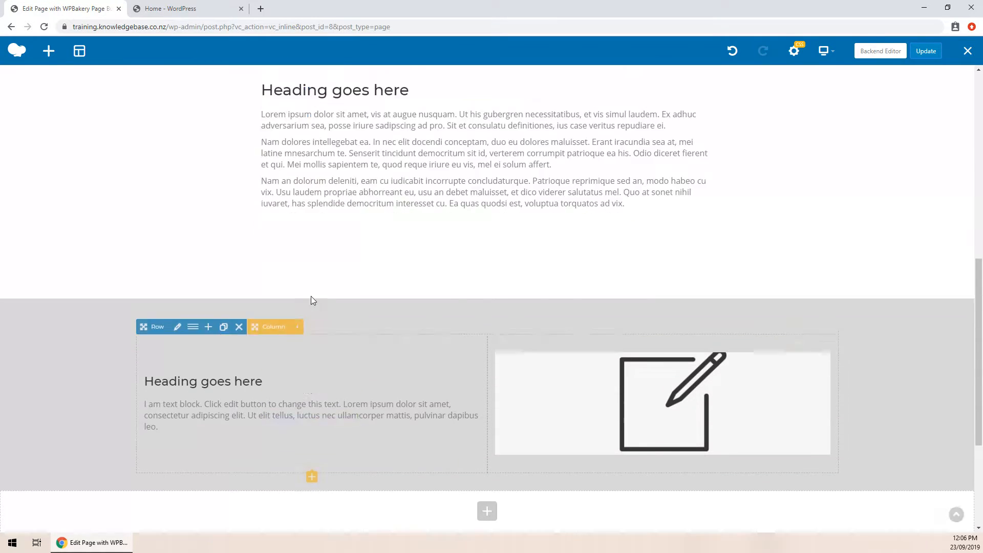
pyautogui.scroll(-4, 382, 263)
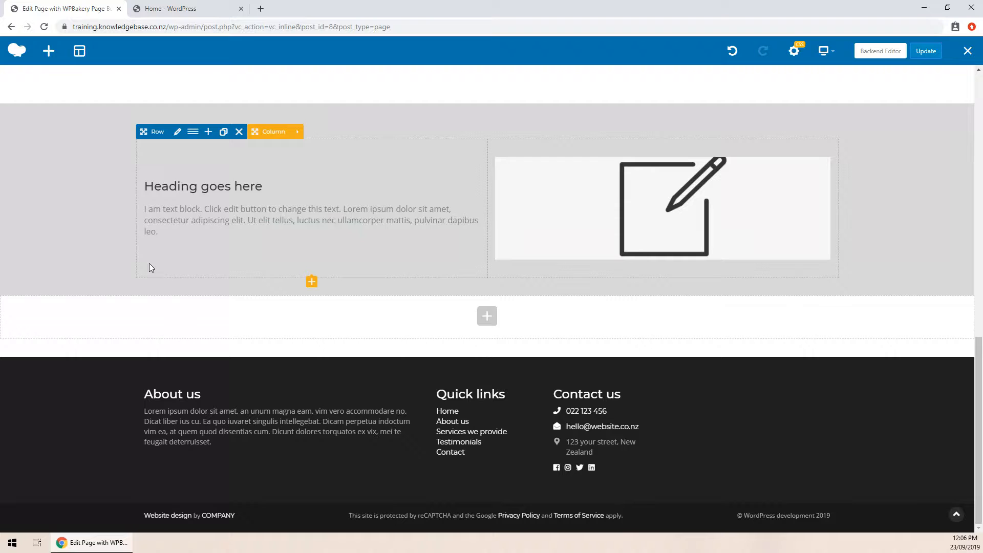
pyautogui.click(487, 325)
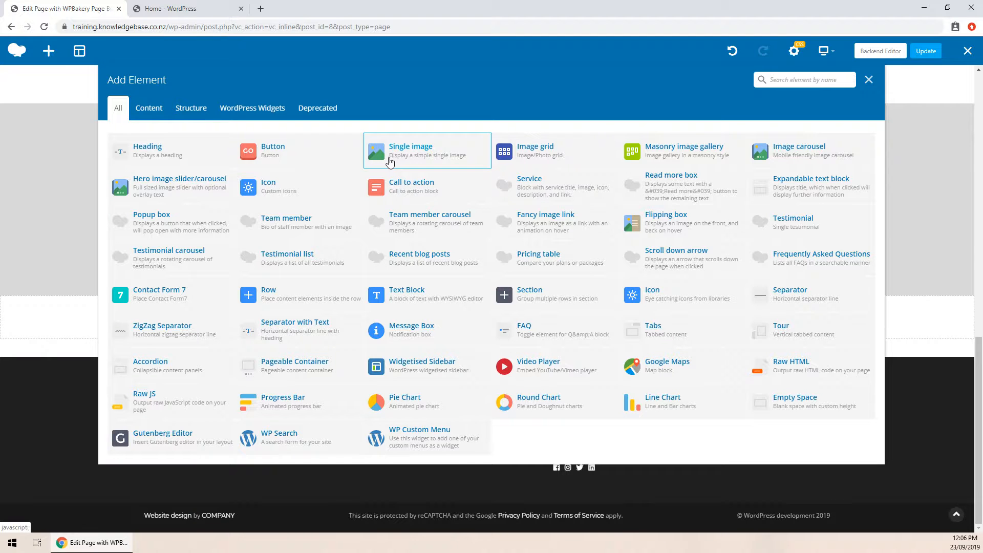
pyautogui.click(274, 152)
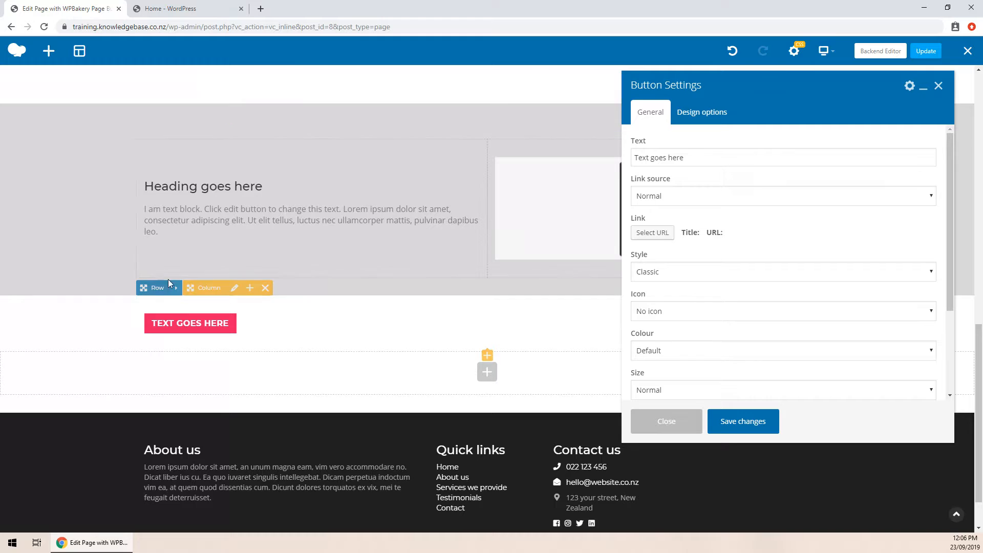
pyautogui.click(661, 422)
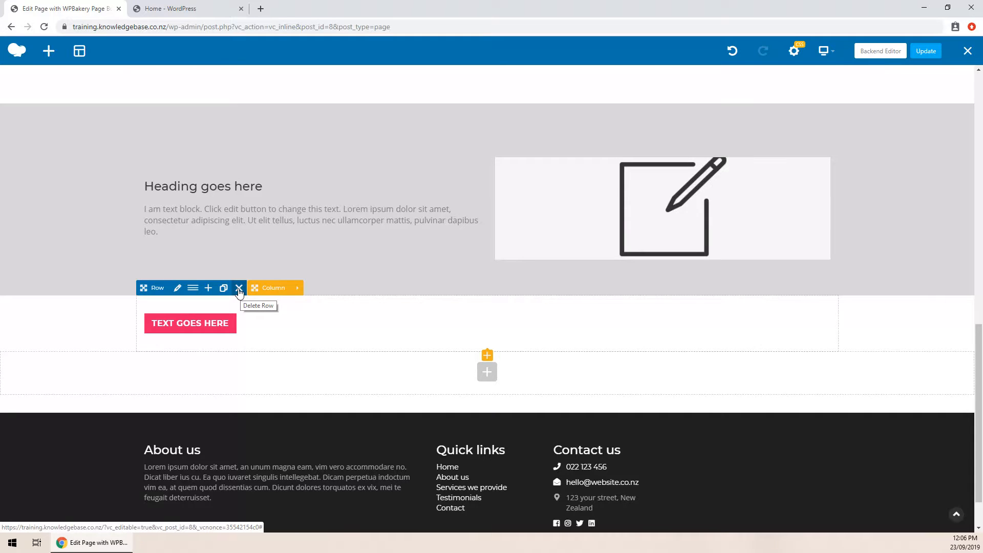
pyautogui.click(239, 288)
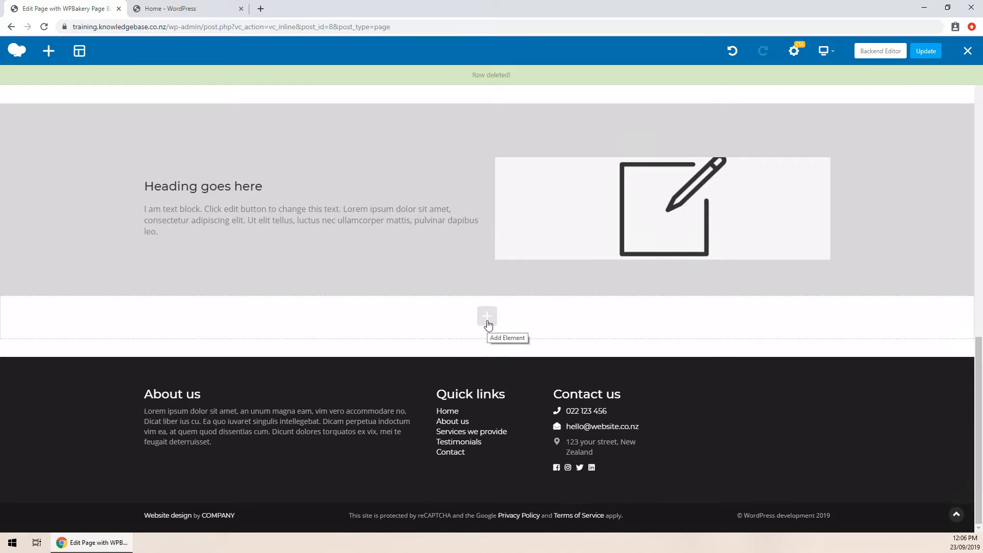
# - Apply the predefined 2/3 + 1/3 layout to the image-and-text row
pyautogui.scroll(2, 189, 260)
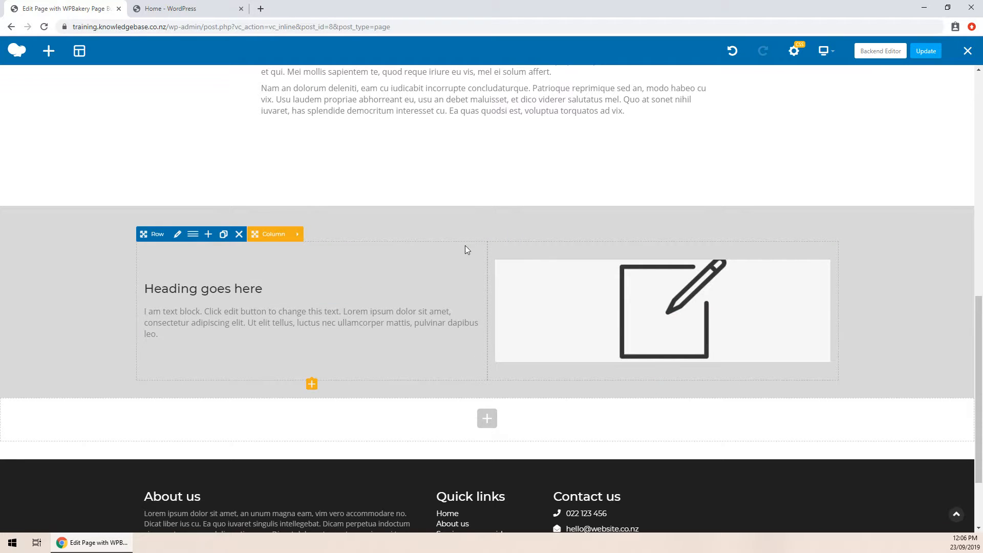
pyautogui.click(193, 236)
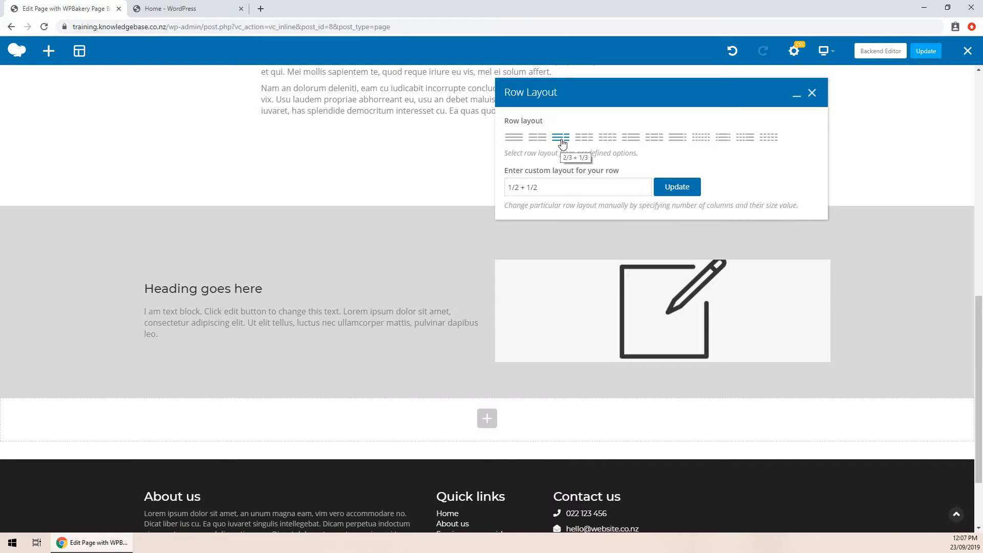
pyautogui.click(562, 138)
pyautogui.click(676, 187)
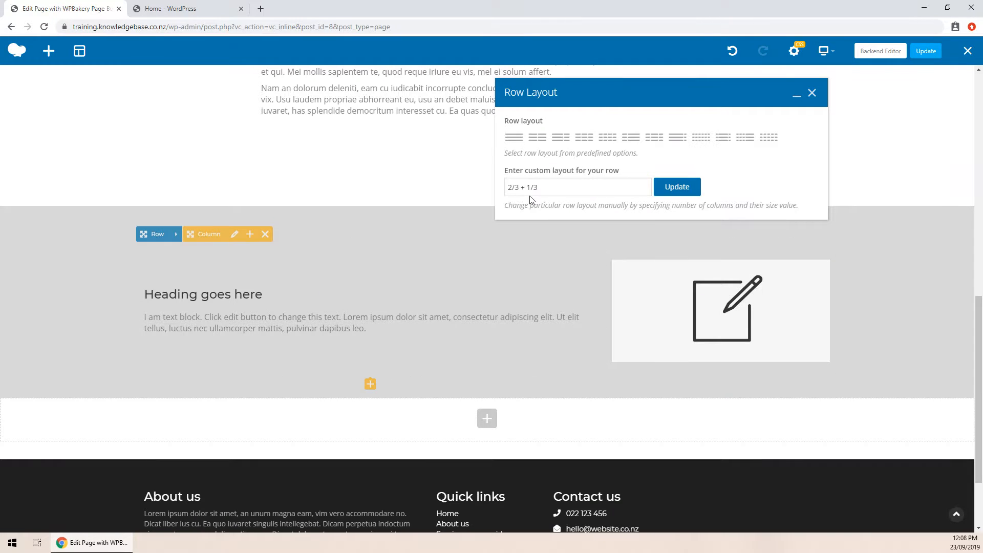
# - Change the row to the predefined three-column layout 1/3 + 1/3 + 1/3
pyautogui.click(560, 182)
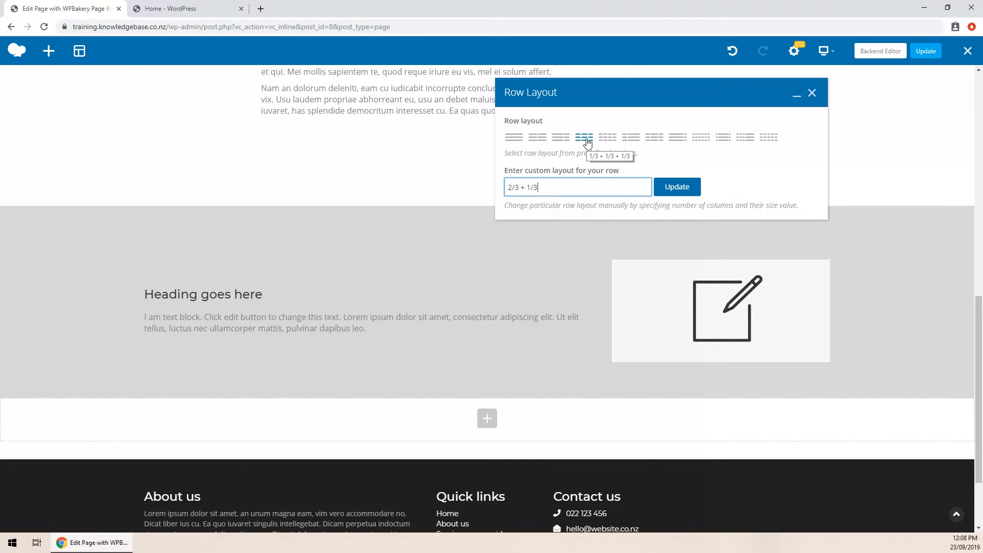
pyautogui.click(585, 138)
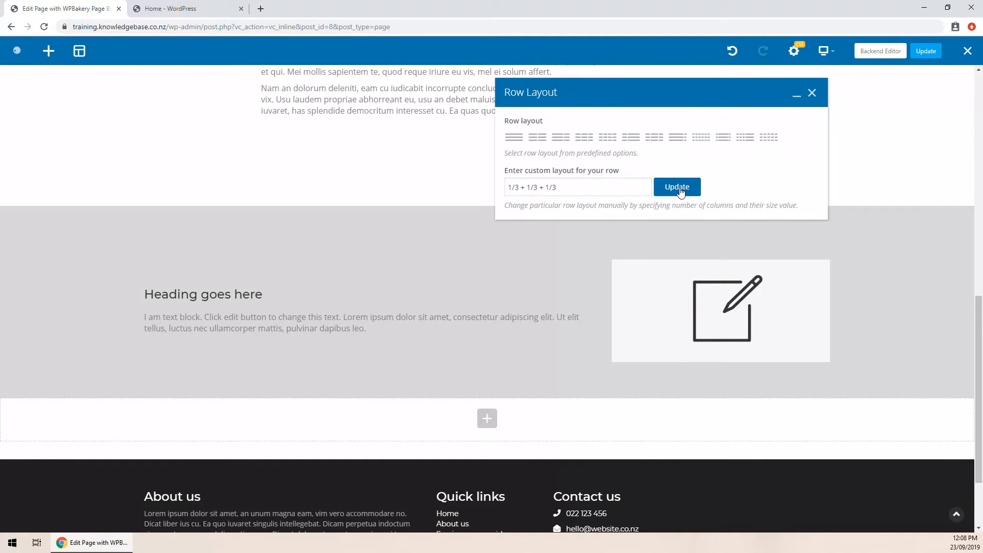
pyautogui.click(679, 189)
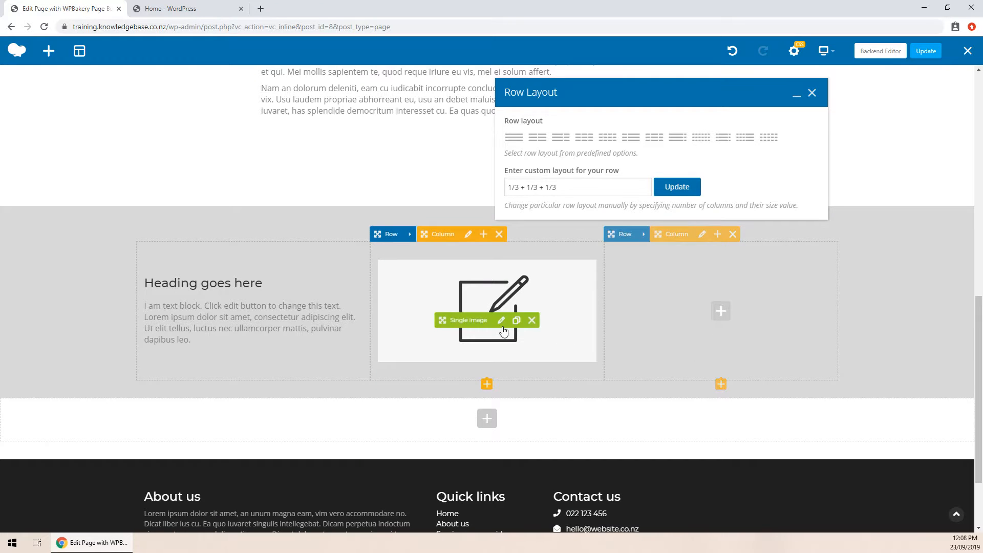
# - Clone the single image in the middle column and move one copy into the empty third column
pyautogui.click(516, 320)
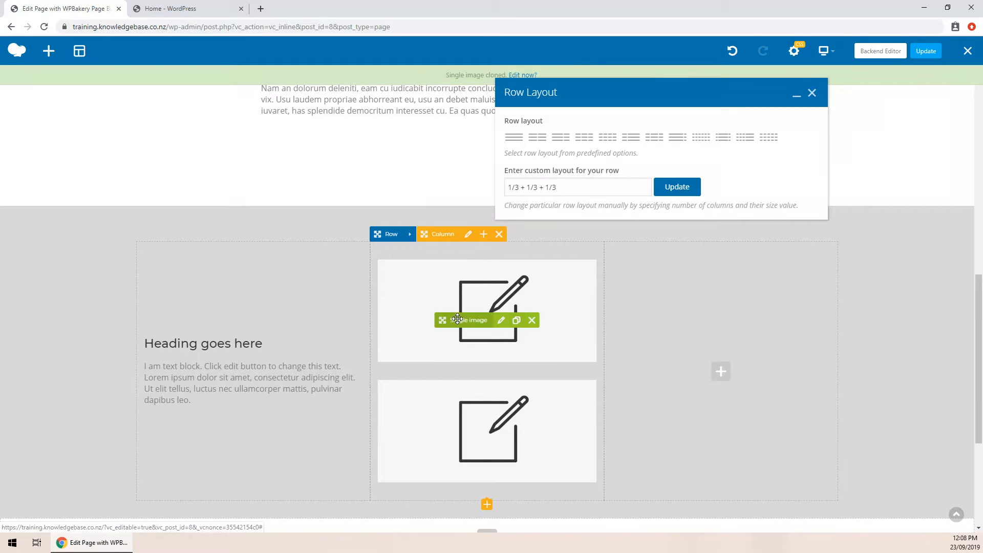
pyautogui.moveTo(457, 319); pyautogui.dragTo(716, 310)
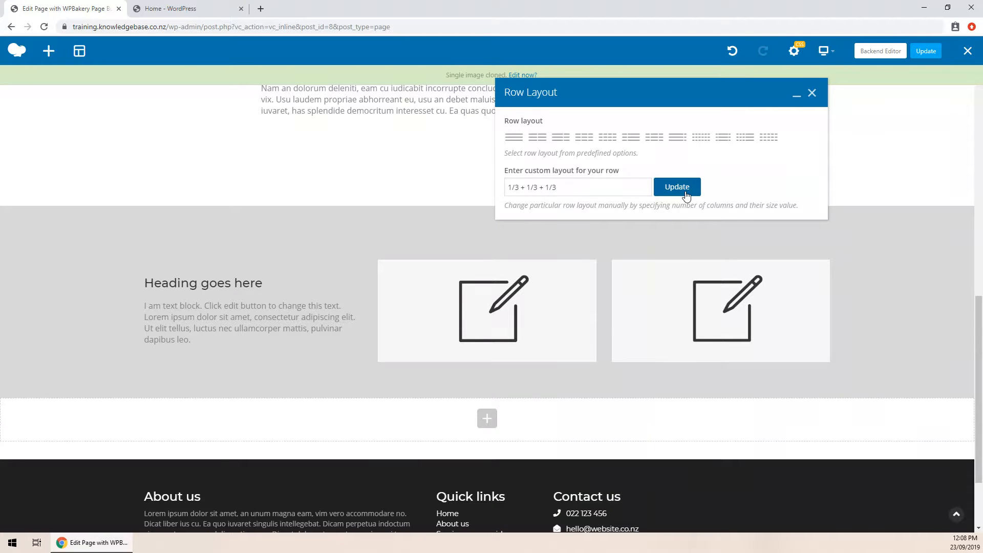
# - Enter the custom row layout 1/6 + 1/3 + 1/6 and apply it to the row
pyautogui.click(574, 186)
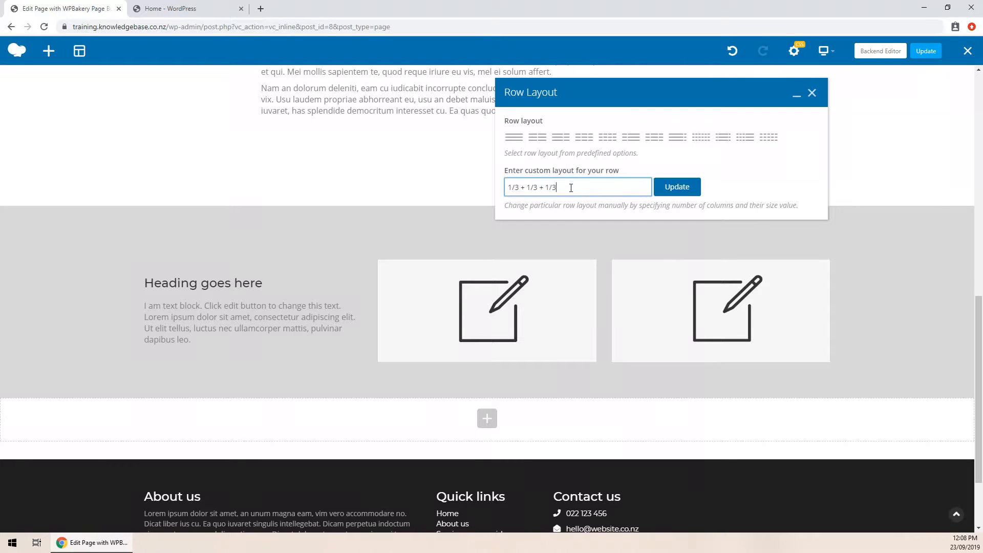
pyautogui.moveTo(571, 188); pyautogui.dragTo(450, 193)
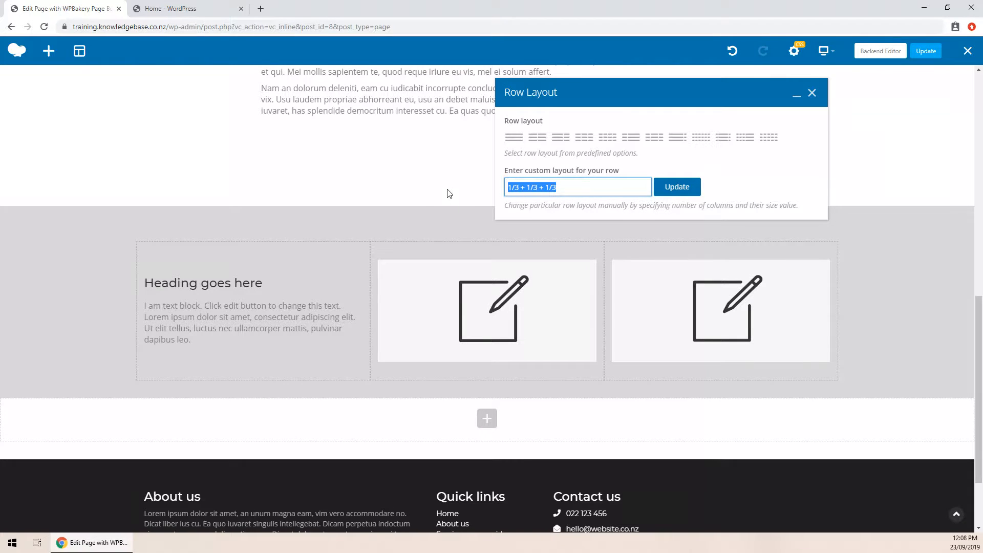
pyautogui.write('1/')
pyautogui.click(667, 187)
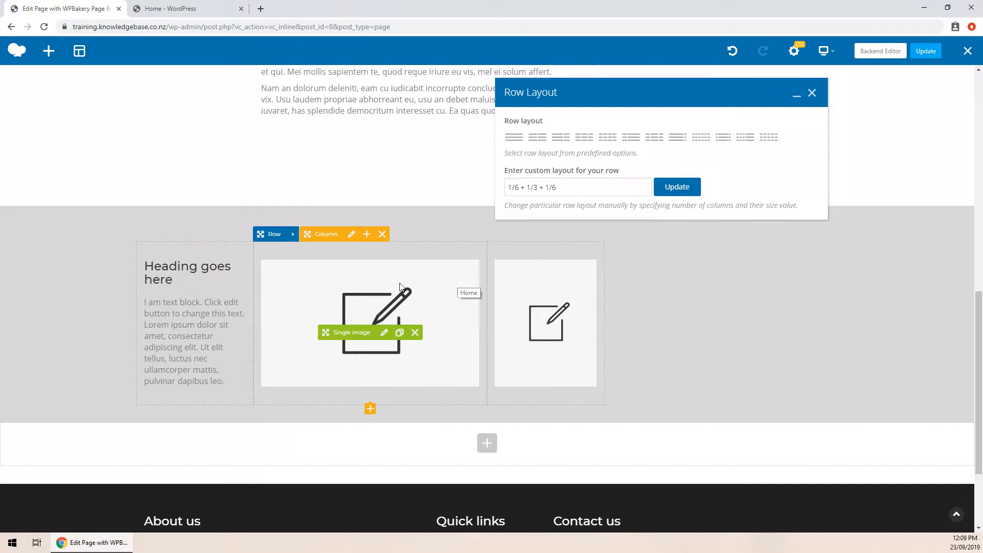
# - Extend the custom layout to 1/6 + 1/3 + 1/6 + 1/3, close the layout window, and delete the empty fourth column
pyautogui.click(601, 180)
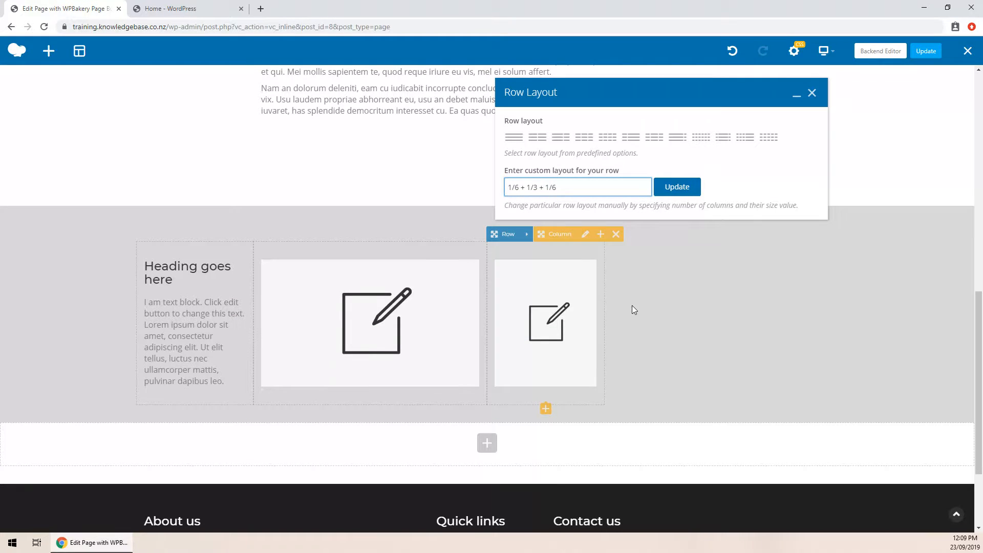
pyautogui.write('+ 1/3')
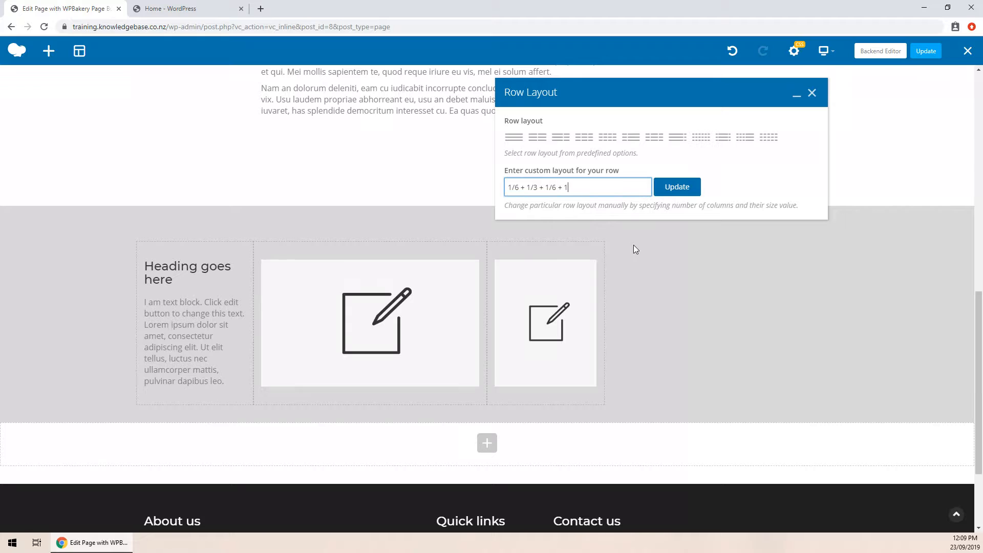
pyautogui.click(685, 187)
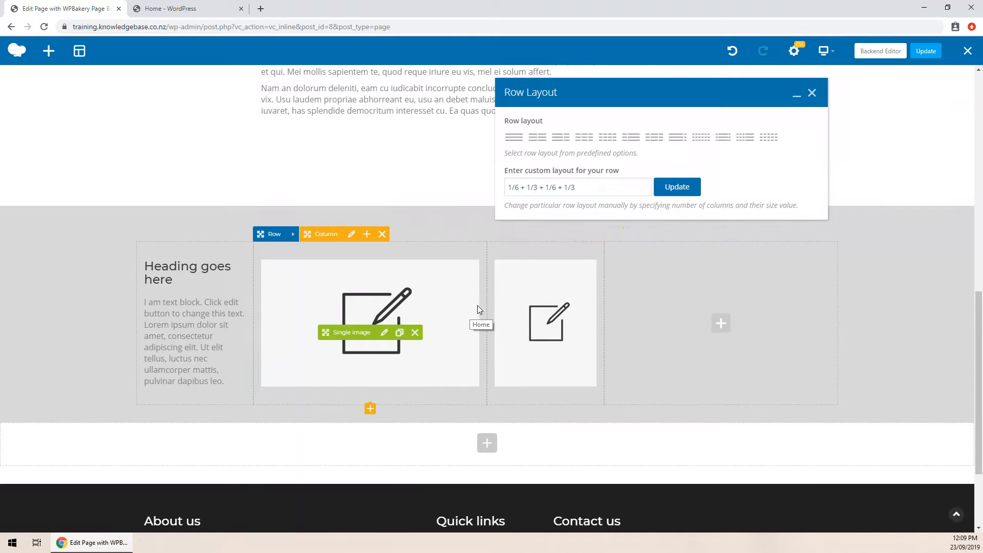
pyautogui.click(812, 92)
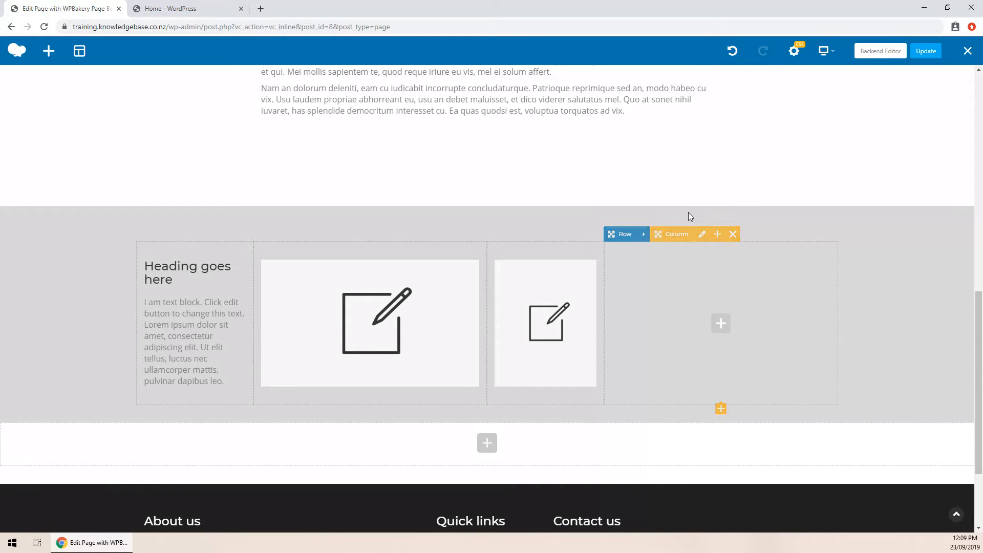
pyautogui.click(733, 235)
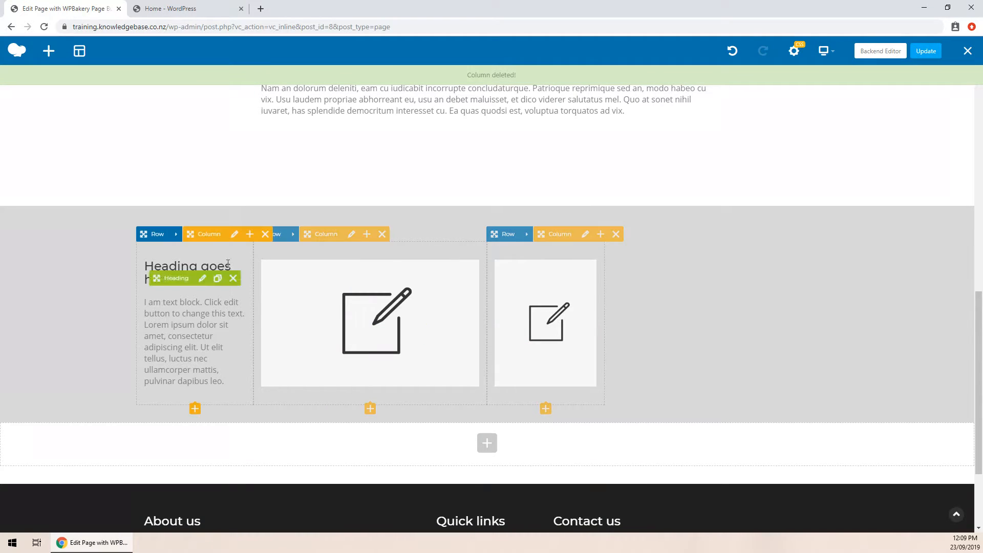
# - Apply the custom layout 1/1 + 1/1 to the grey row containing the heading and images
pyautogui.click(193, 234)
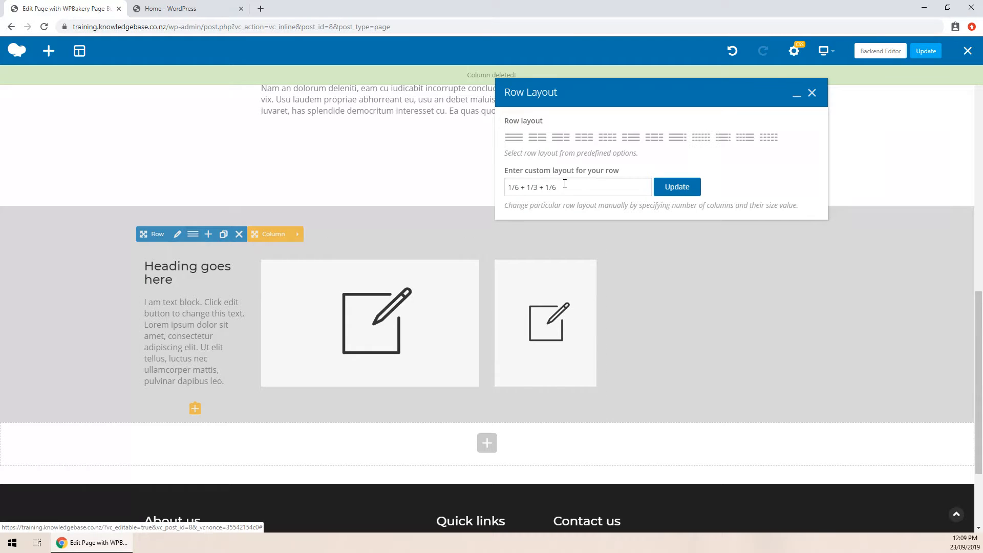
pyautogui.click(813, 93)
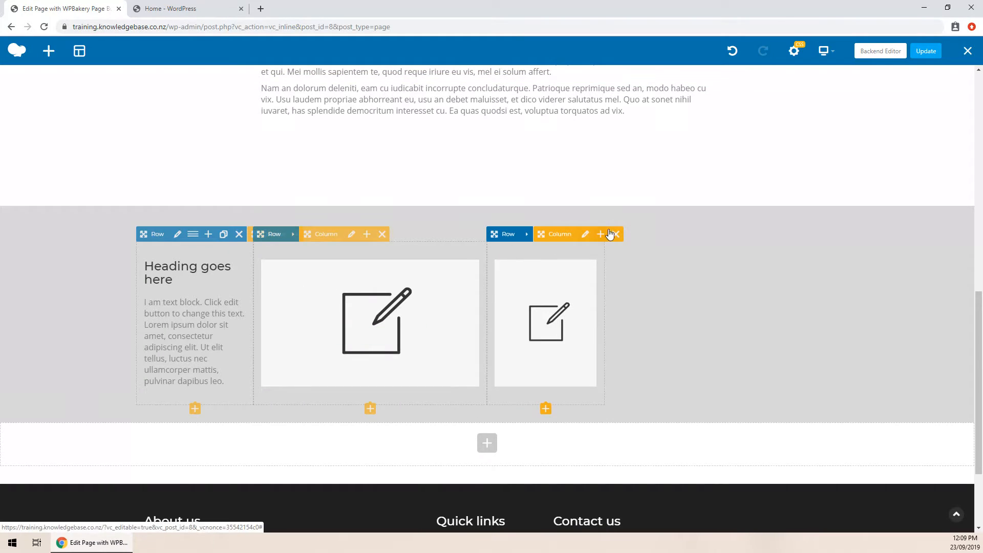
pyautogui.click(195, 238)
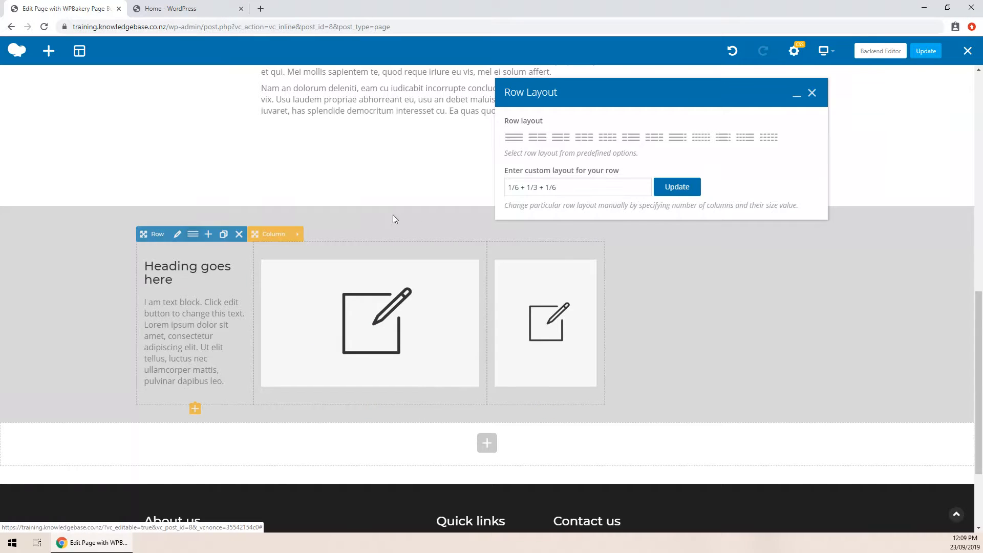
pyautogui.click(587, 187)
pyautogui.moveTo(559, 187); pyautogui.dragTo(494, 192)
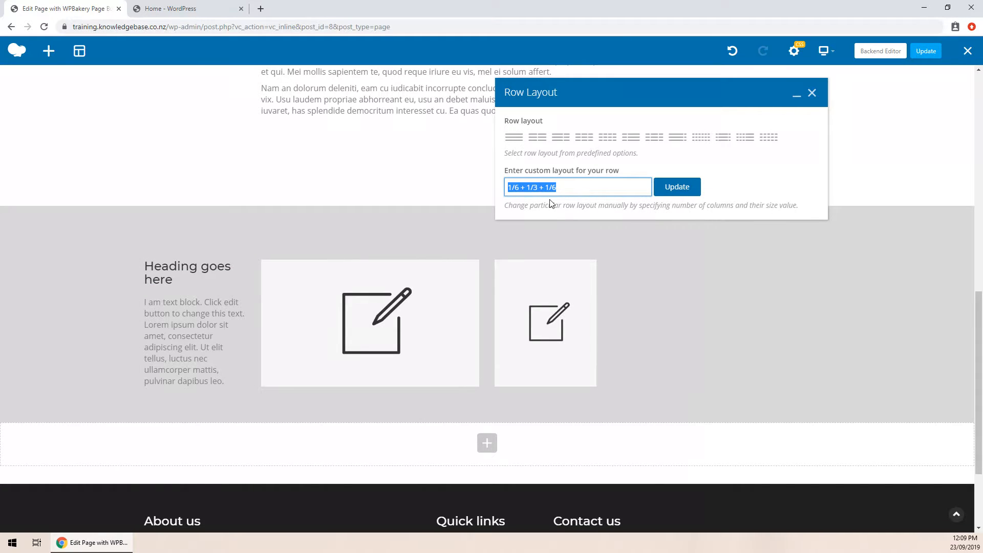
pyautogui.write('1')
pyautogui.click(666, 194)
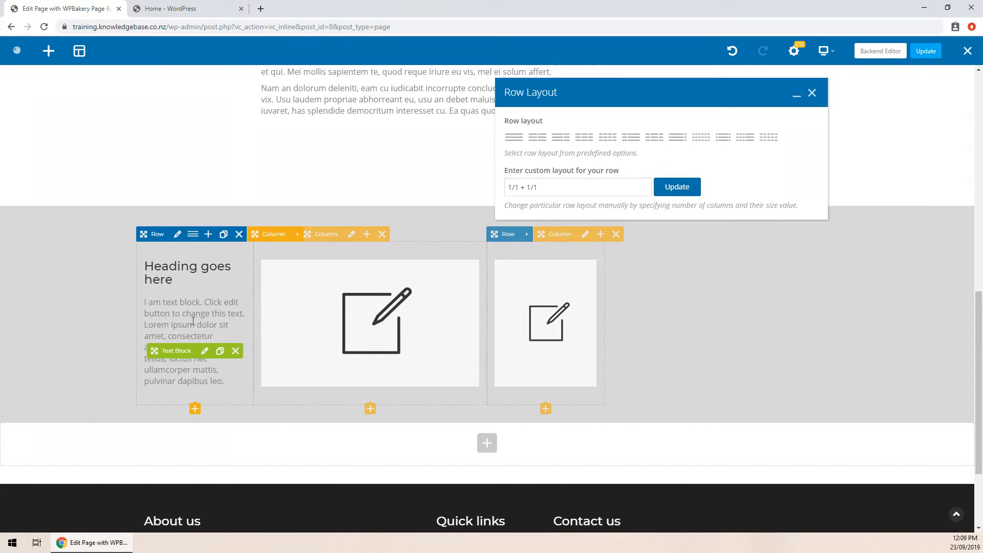
pyautogui.scroll(-2, 226, 267)
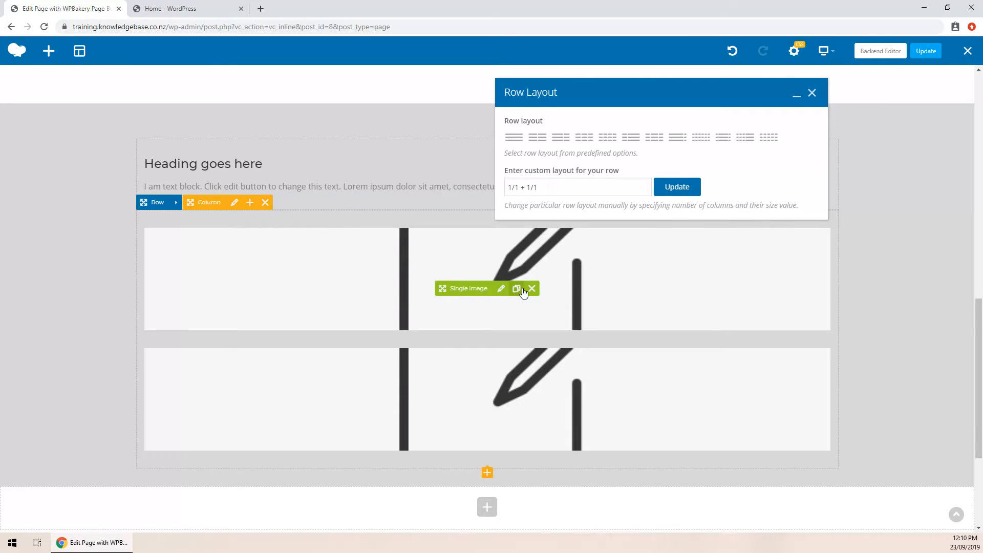
# - Change the row to the predefined 1/2 + 1/2 layout, delete the lower duplicate image, and close the layout window
pyautogui.click(538, 137)
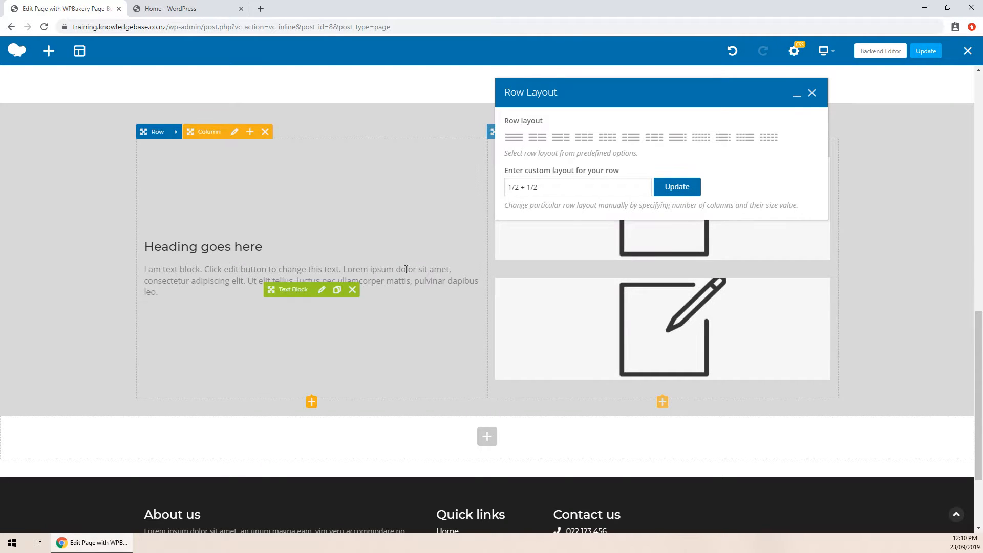
pyautogui.click(710, 339)
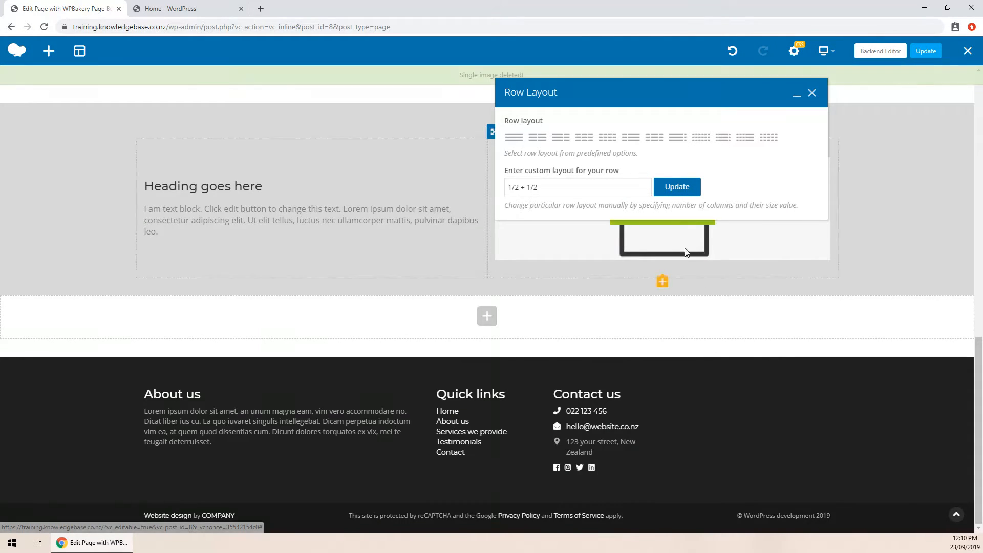
pyautogui.click(814, 94)
pyautogui.scroll(2, 308, 287)
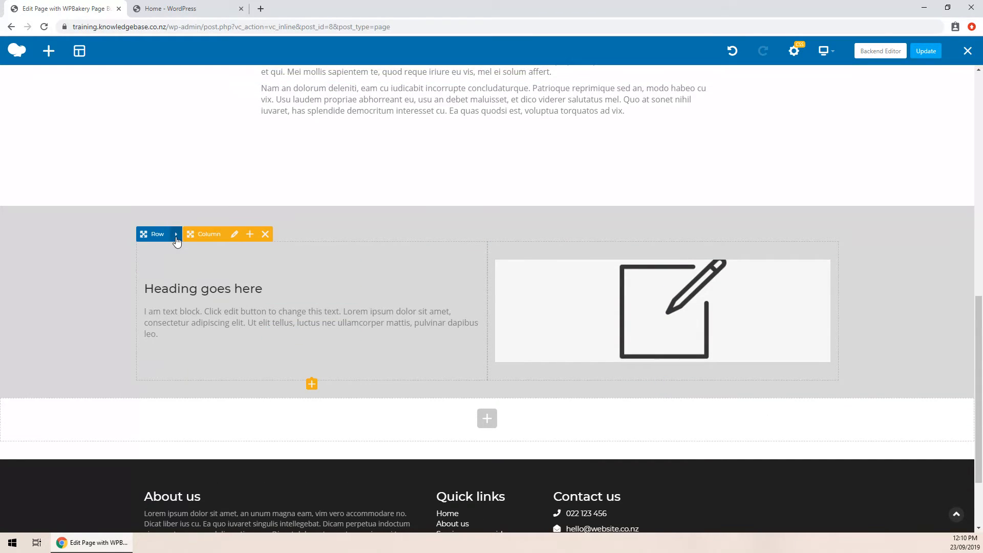
# - Delete the whole grey row with the heading and image, and undo the deletion
pyautogui.moveTo(177, 240)
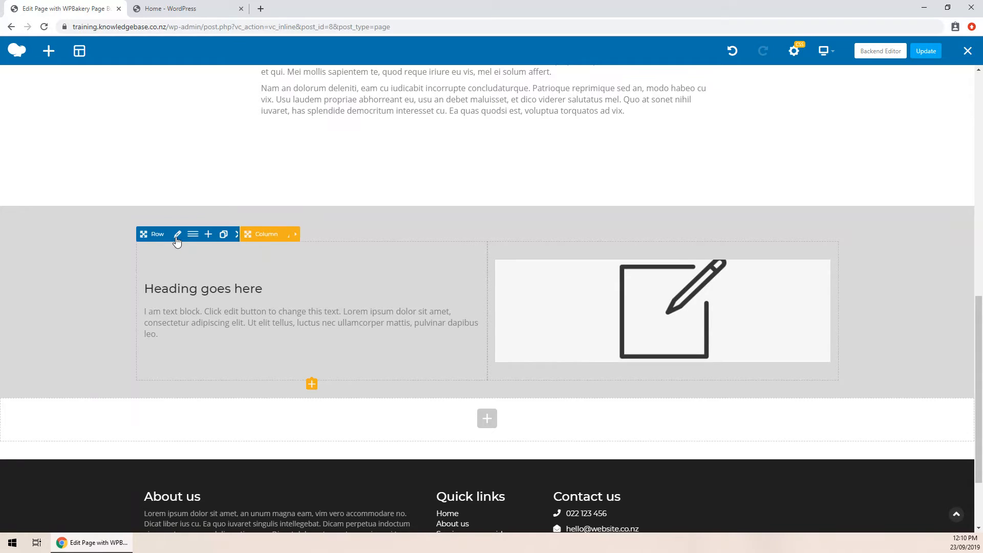
pyautogui.click(239, 235)
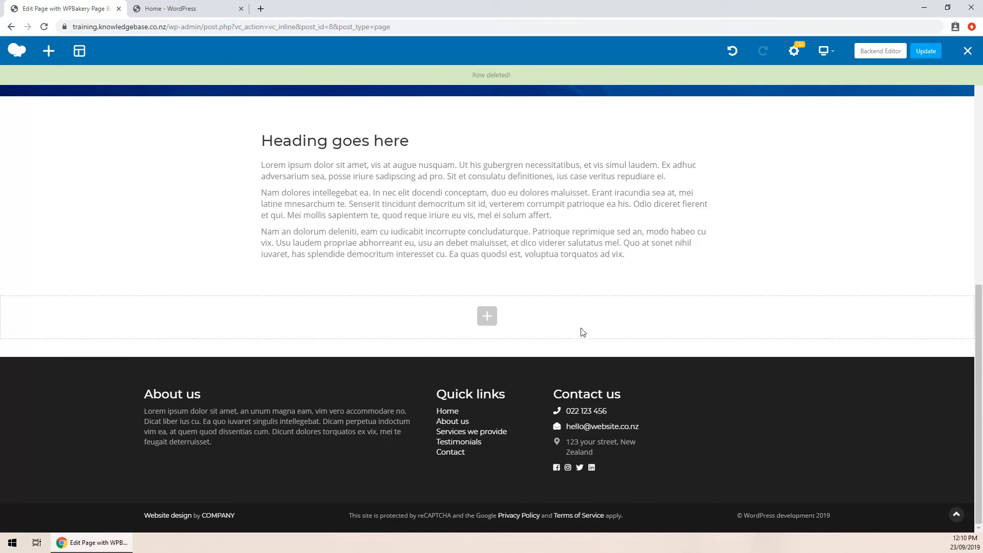
pyautogui.click(732, 50)
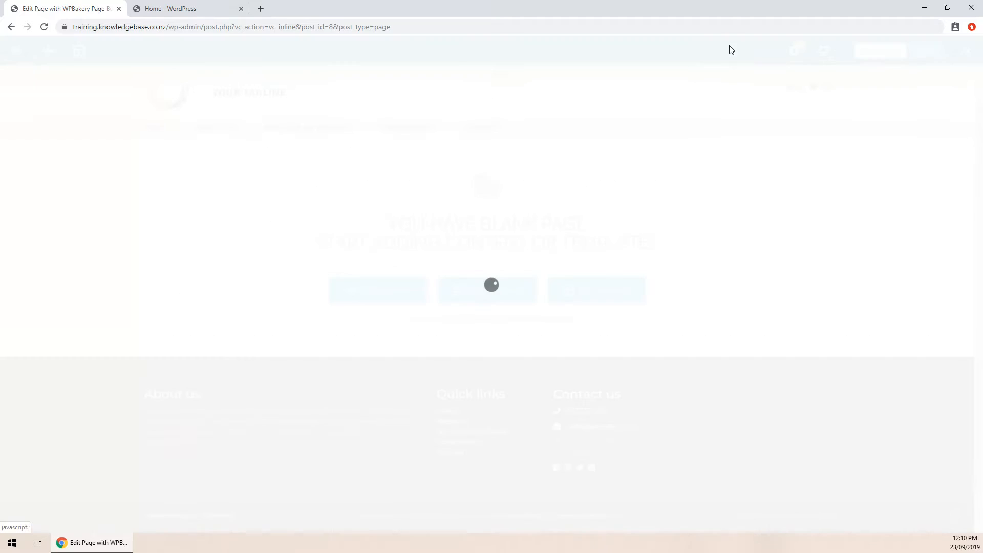
pyautogui.scroll(-10, 343, 254)
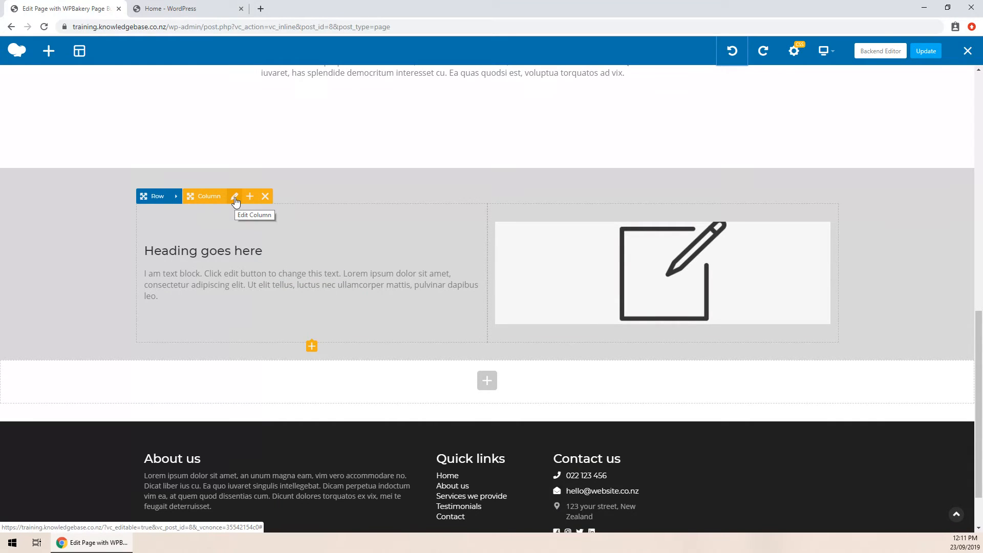
# - In the heading column's responsive options, set the desktop width to 3 columns - 1/4, save the changes and close the settings
pyautogui.click(235, 198)
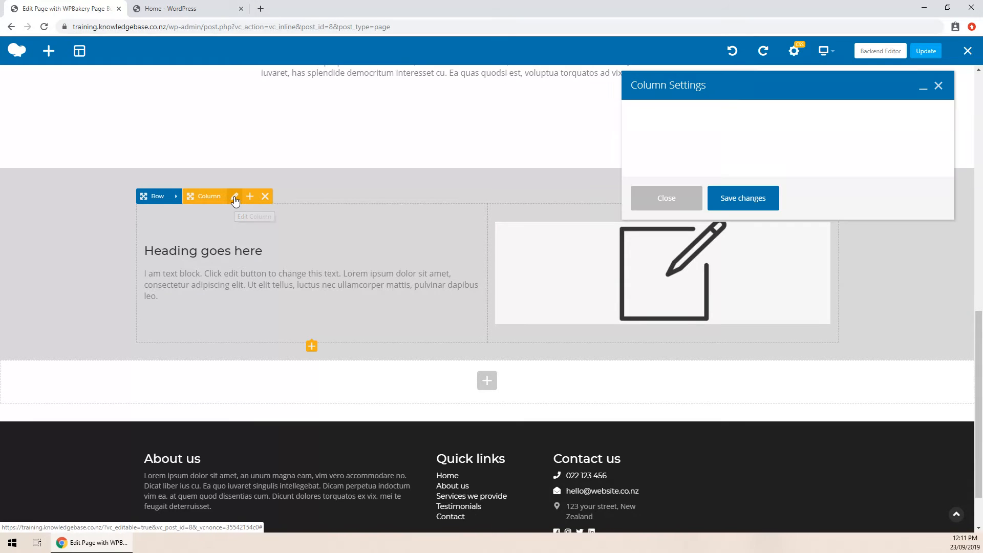
pyautogui.moveTo(700, 105); pyautogui.dragTo(282, 78)
pyautogui.click(281, 117)
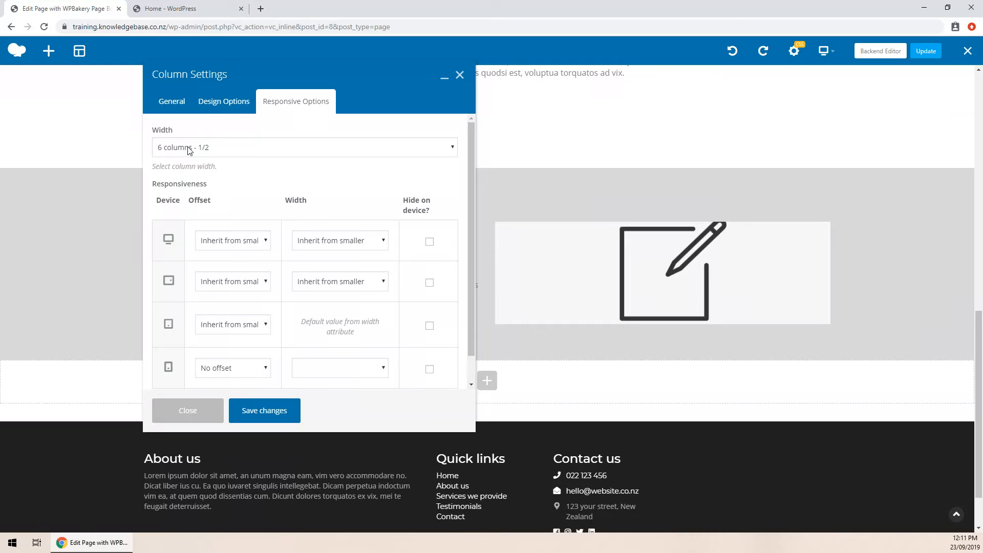
pyautogui.moveTo(259, 75); pyautogui.dragTo(367, 81)
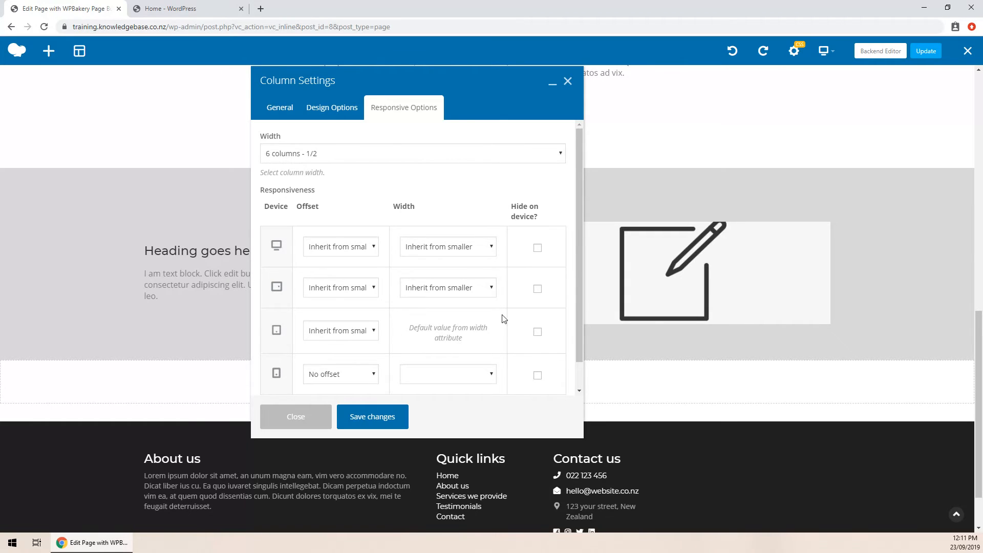
pyautogui.moveTo(362, 71); pyautogui.dragTo(672, 87)
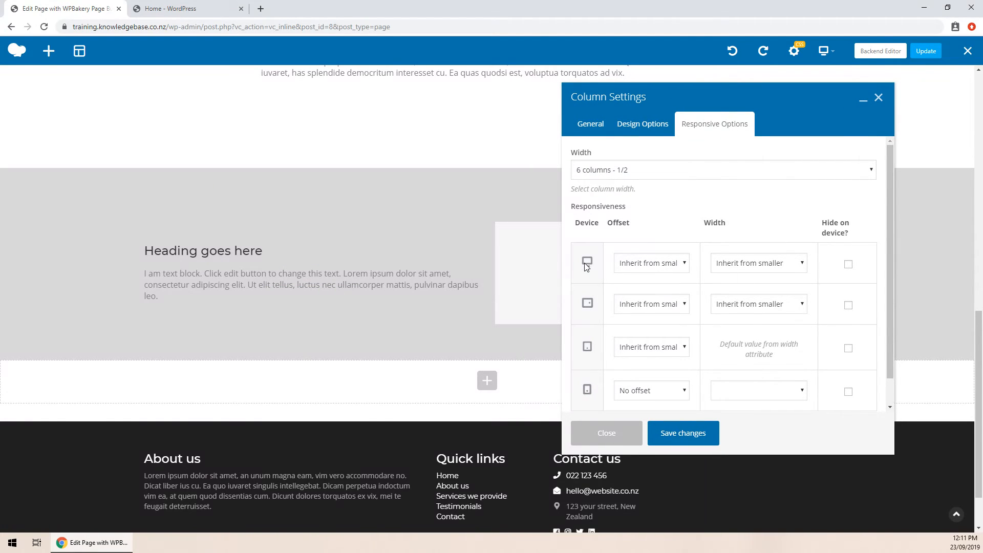
pyautogui.click(738, 265)
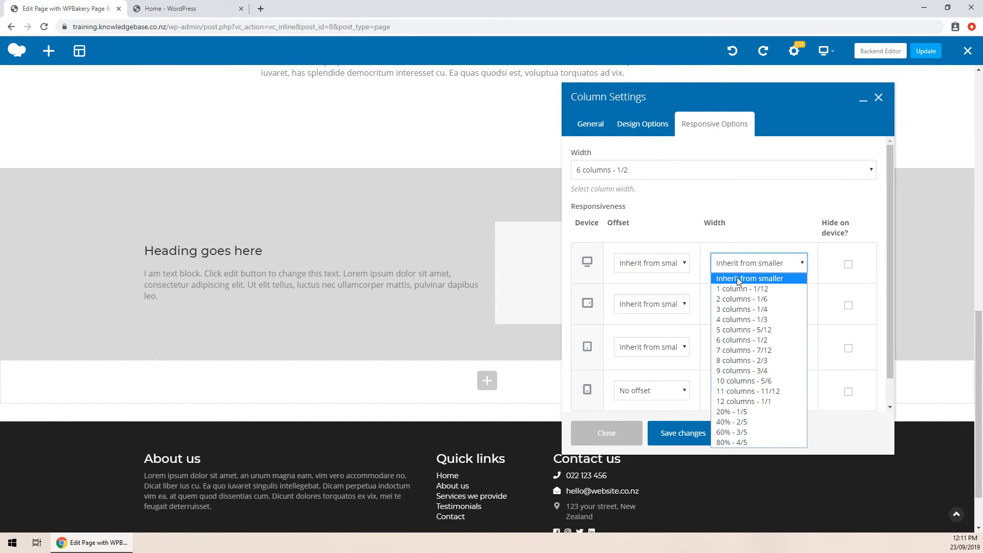
pyautogui.click(738, 310)
pyautogui.click(680, 436)
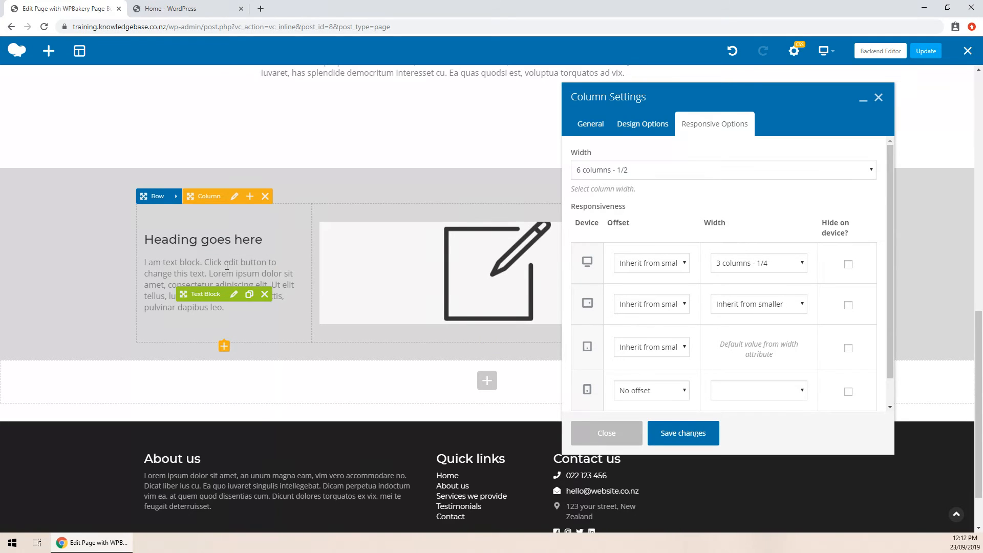
pyautogui.moveTo(624, 91); pyautogui.dragTo(590, 100)
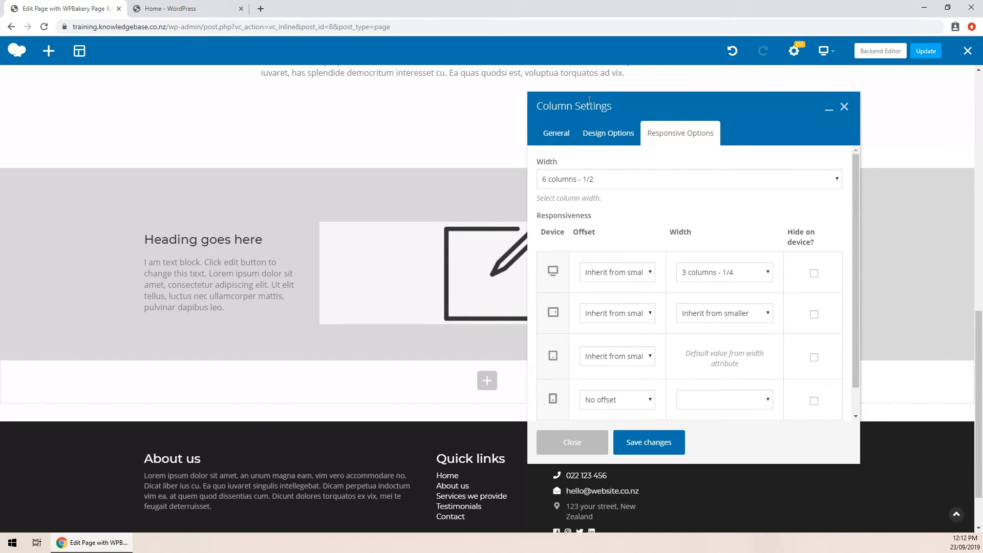
pyautogui.click(573, 450)
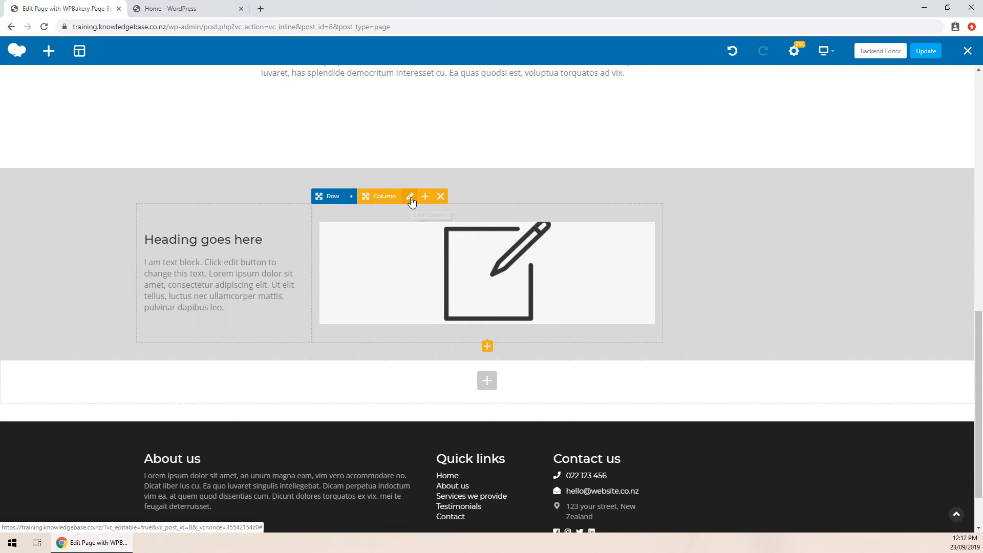
# - Set the image column's responsive desktop width to 9 columns - 3/4, save the changes and close the settings
pyautogui.click(410, 197)
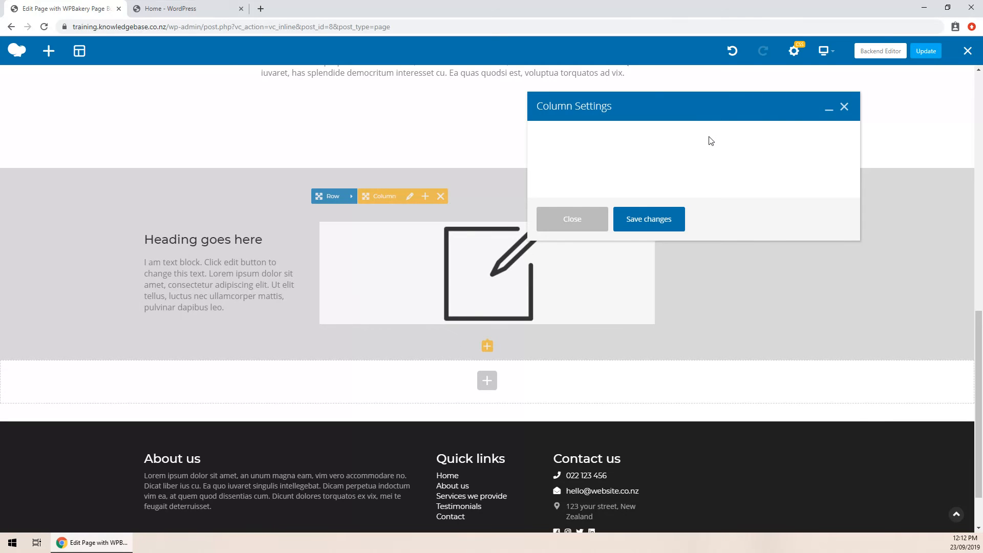
pyautogui.click(694, 139)
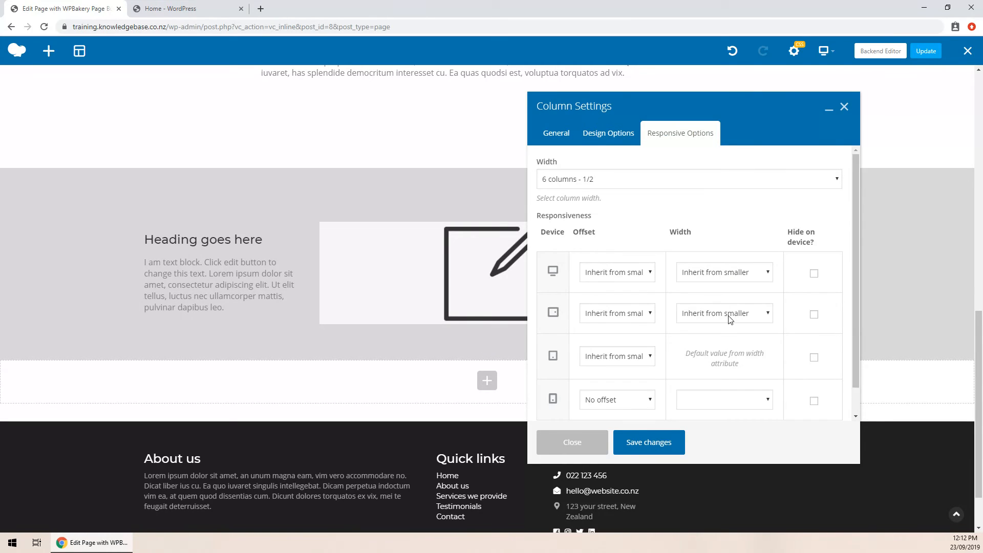
pyautogui.click(730, 274)
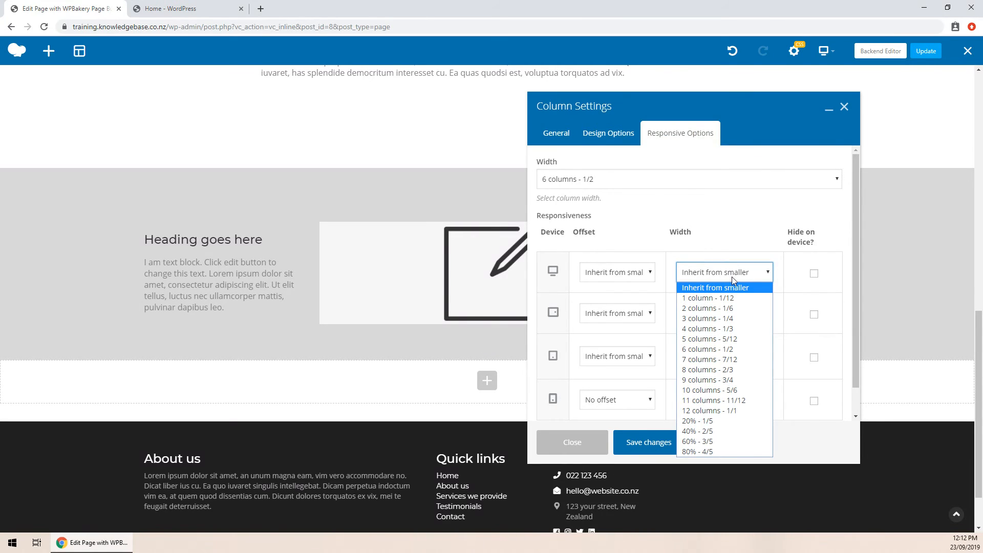
pyautogui.click(721, 380)
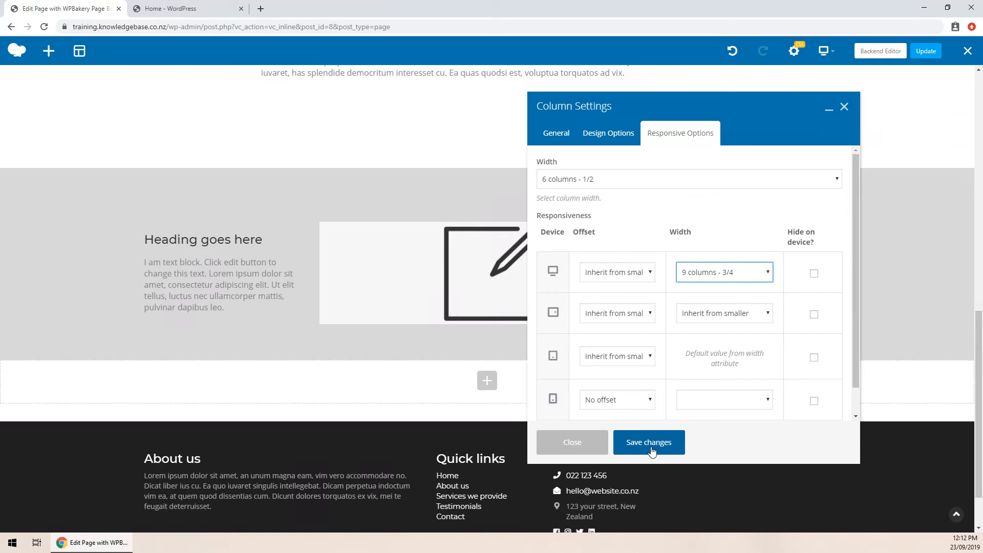
pyautogui.click(650, 450)
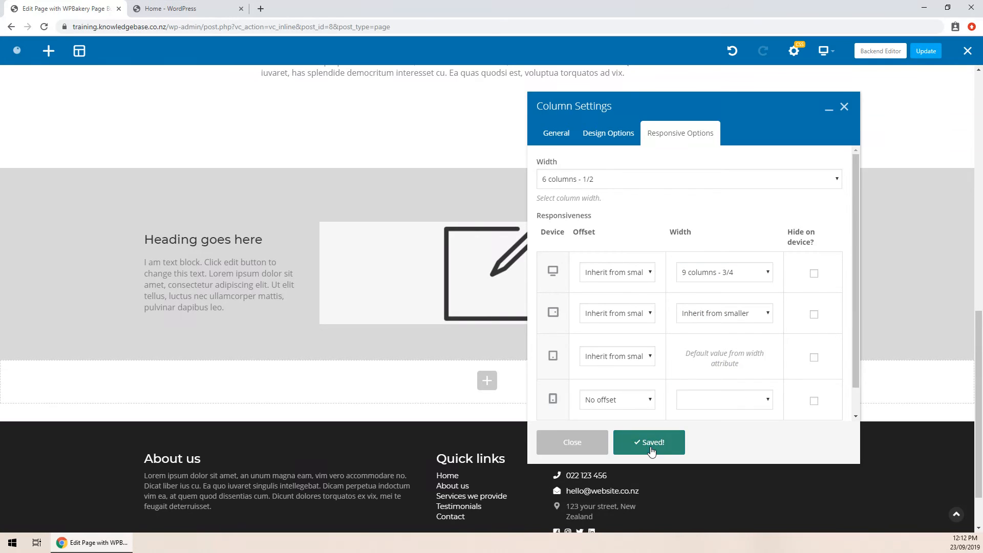
pyautogui.click(563, 444)
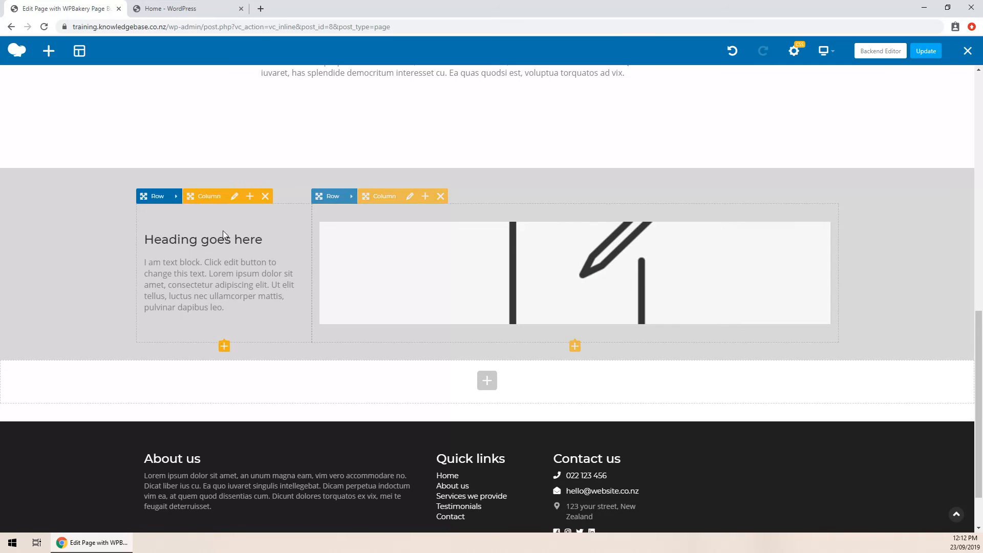
# - Update the page and reload the live Home page in the other browser tab
pyautogui.click(927, 51)
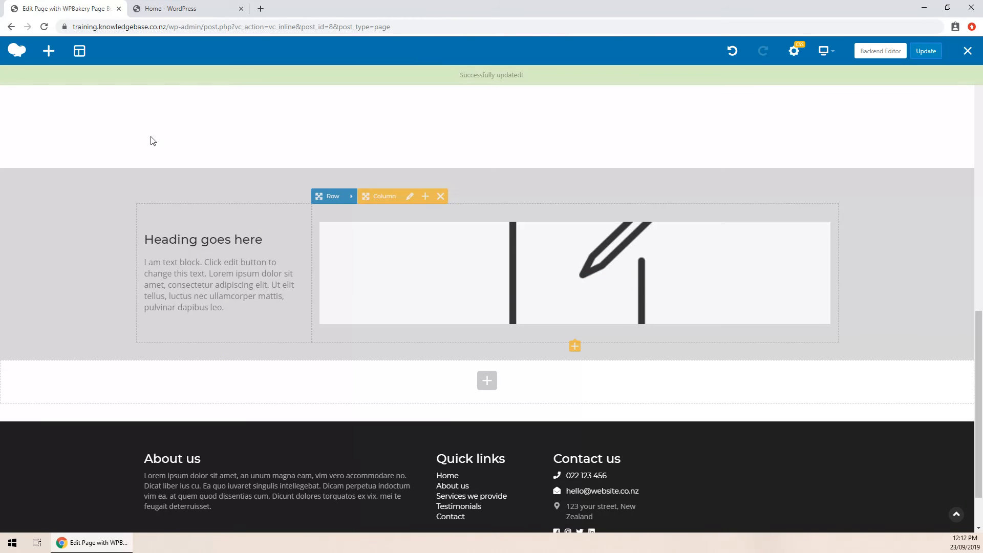
pyautogui.click(164, 11)
pyautogui.press('F5')
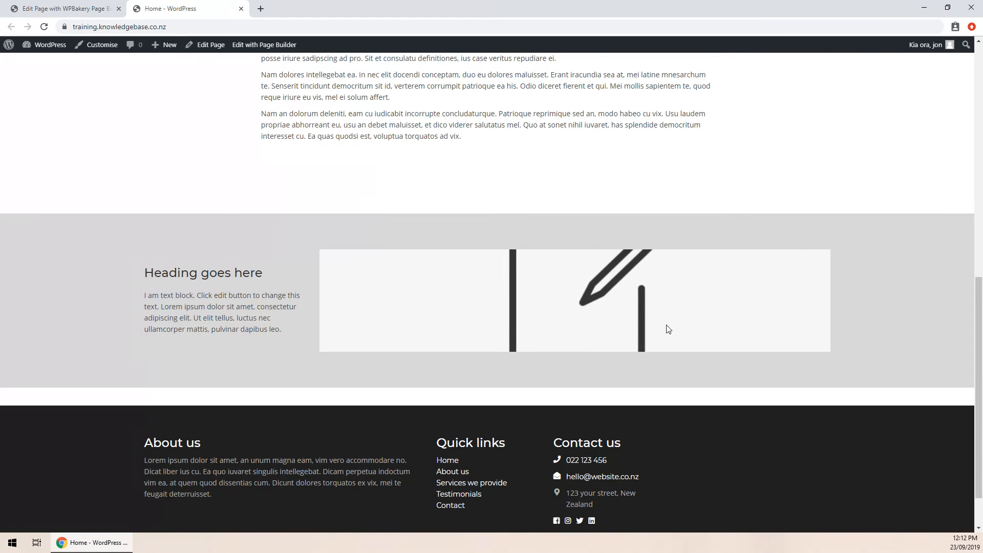
# - Examine how the heading and image columns adapt on the live page at narrower browser window widths, and maximize the window again
pyautogui.doubleClick(436, 9)
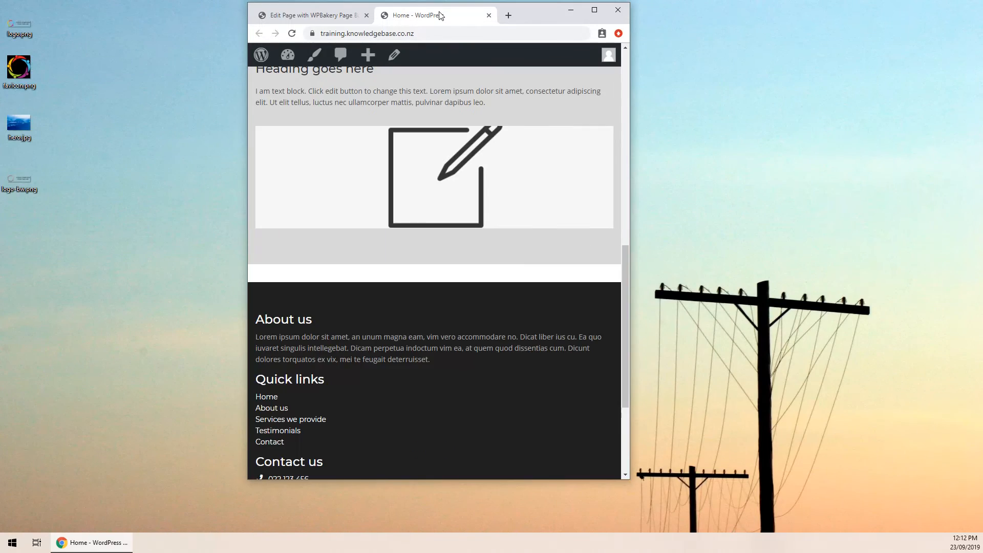
pyautogui.scroll(3, 382, 292)
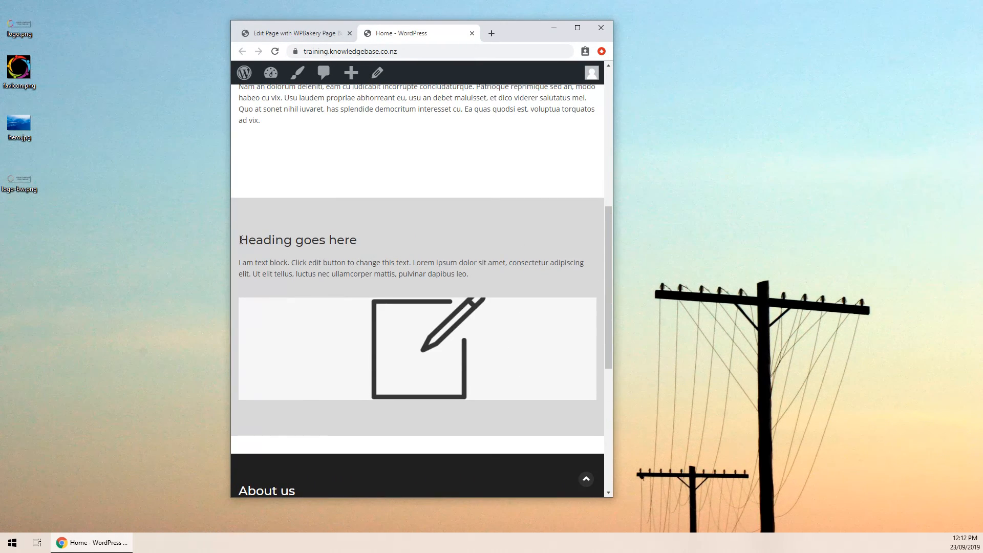
pyautogui.moveTo(241, 241); pyautogui.dragTo(361, 280)
pyautogui.click(303, 230)
pyautogui.moveTo(613, 240); pyautogui.dragTo(643, 243)
pyautogui.scroll(-1, 268, 306)
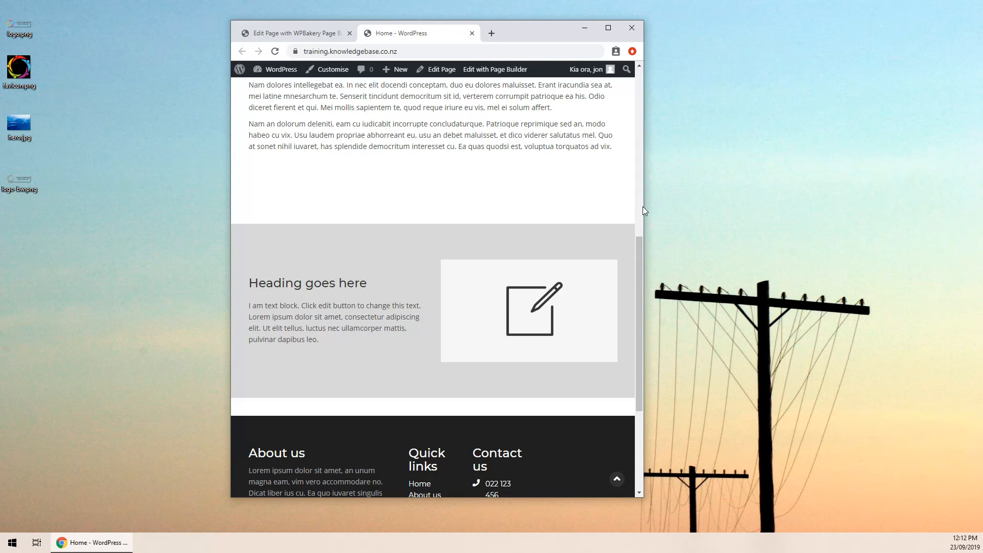
pyautogui.click(608, 28)
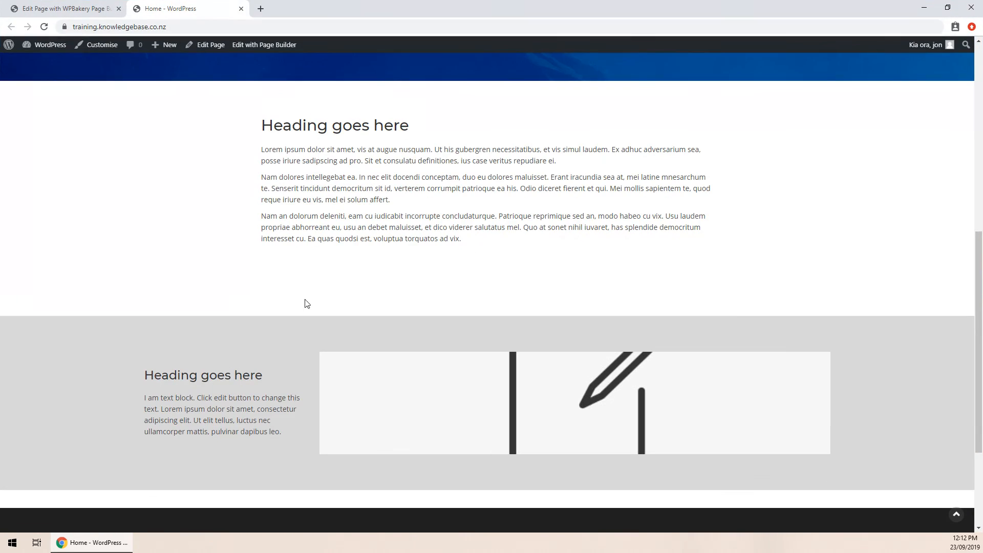